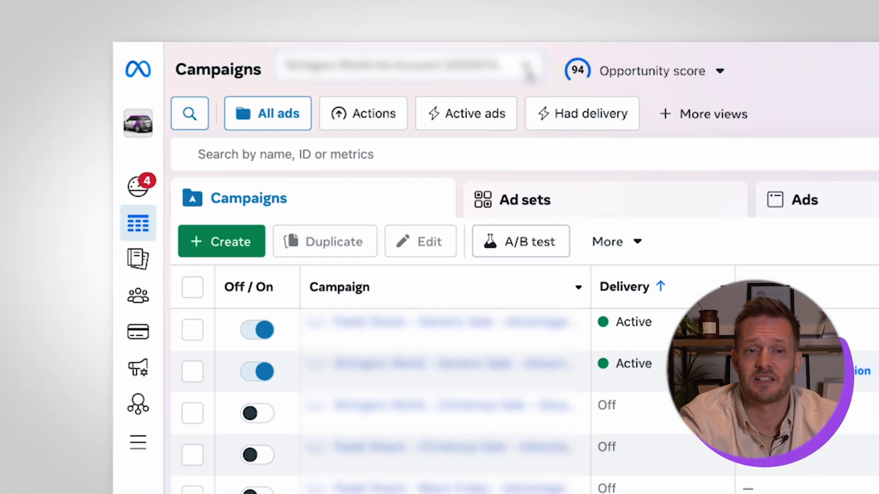
- Browse the ad account list and close it without switching accounts
{"action": "left_click", "coordinate": [168, 28]}
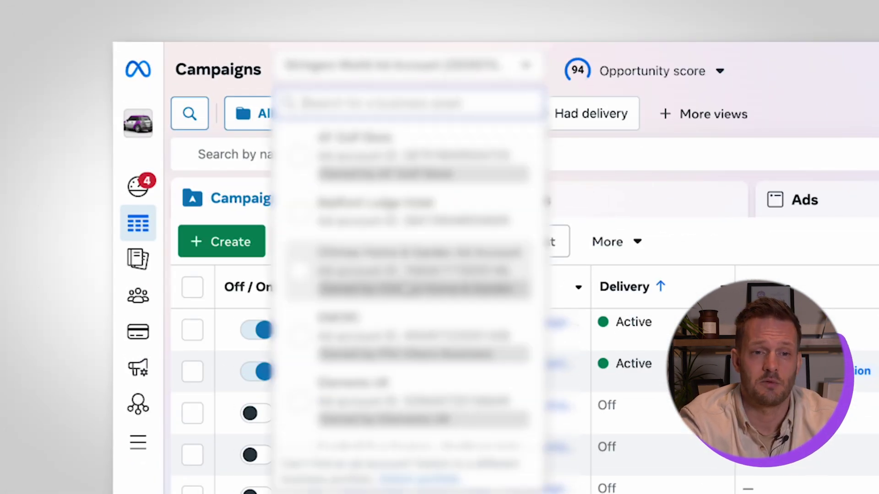
{"action": "scroll", "coordinate": [402, 312], "scroll_direction": "down", "scroll_amount": 10}
{"action": "scroll", "coordinate": [402, 312], "scroll_direction": "up", "scroll_amount": 5}
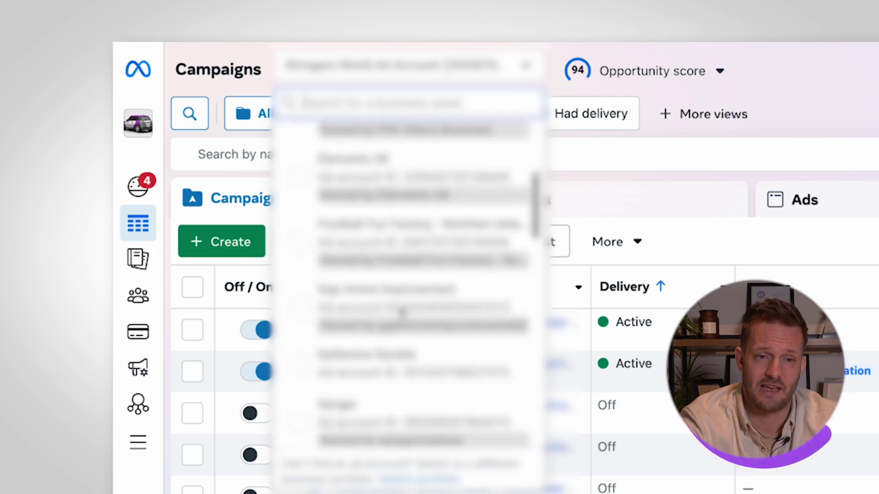
{"action": "scroll", "coordinate": [402, 313], "scroll_direction": "up", "scroll_amount": 5}
{"action": "left_click", "coordinate": [847, 87]}
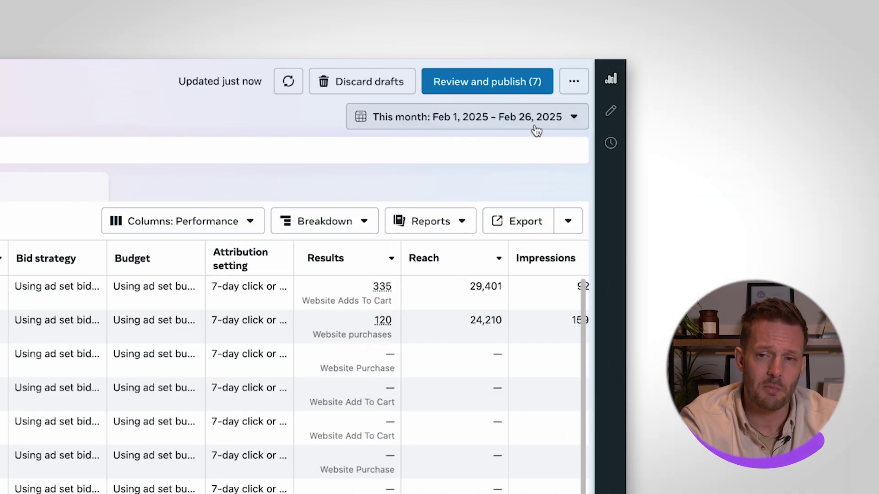
- Set a custom reporting date range from Feb 19 to Feb 20
{"action": "left_click", "coordinate": [481, 128]}
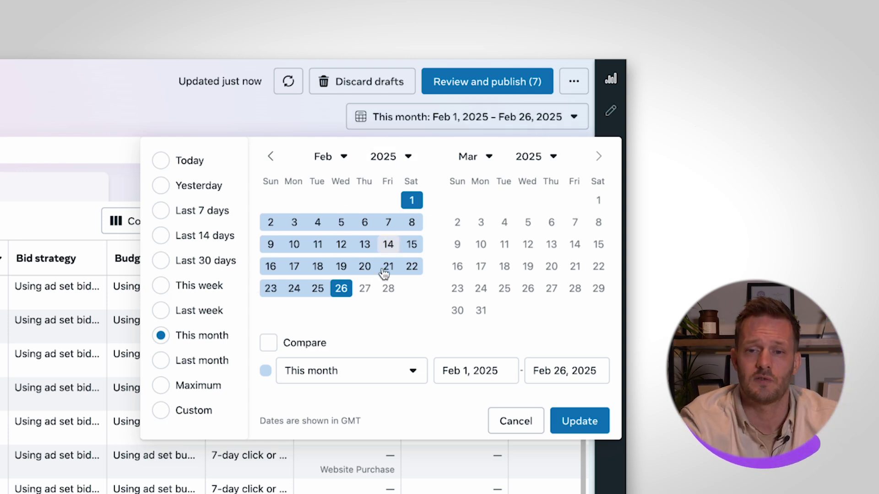
{"action": "left_click", "coordinate": [270, 156]}
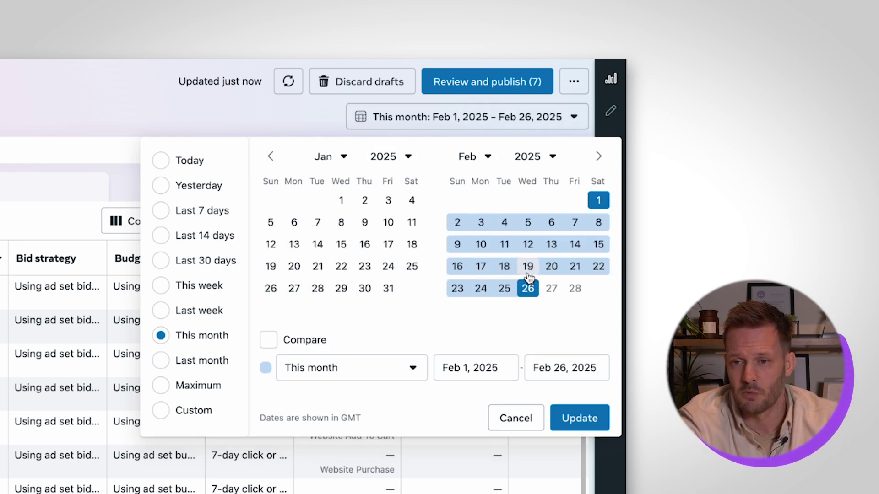
{"action": "left_click", "coordinate": [528, 270]}
{"action": "left_click", "coordinate": [364, 269]}
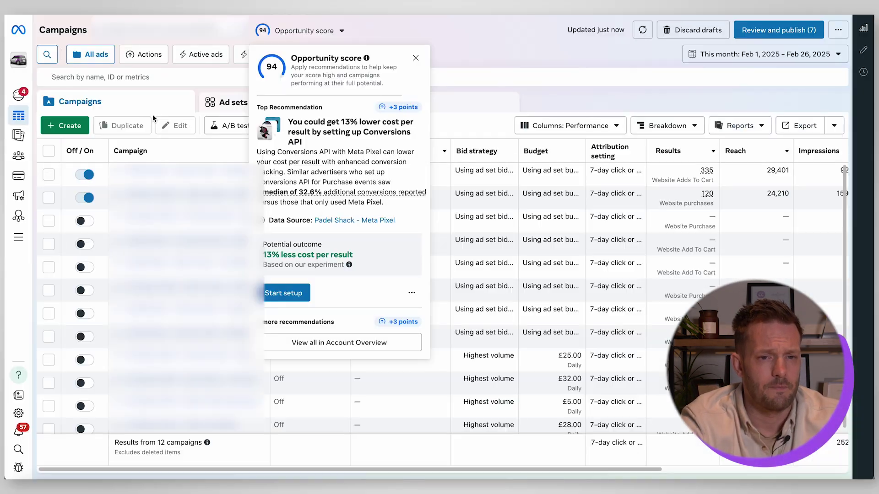
- Dismiss the opportunity score panel and review the Ad sets and Ads tables
{"action": "left_click", "coordinate": [438, 46]}
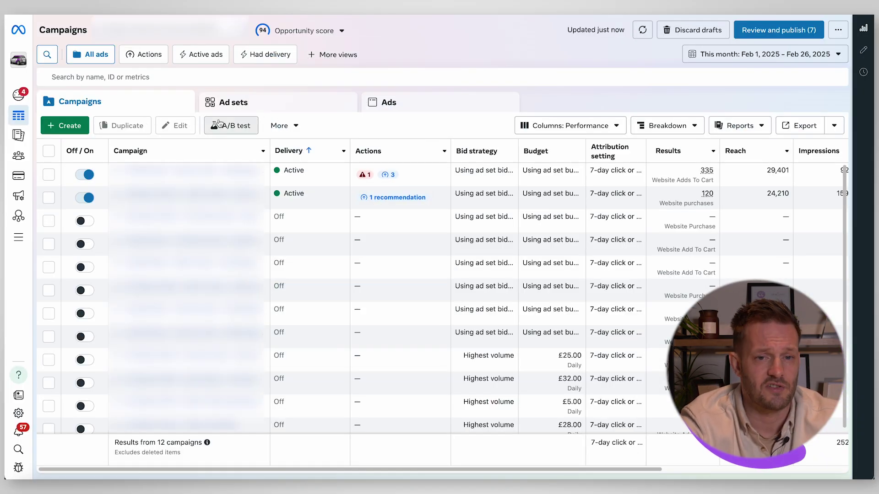
{"action": "left_click", "coordinate": [303, 104]}
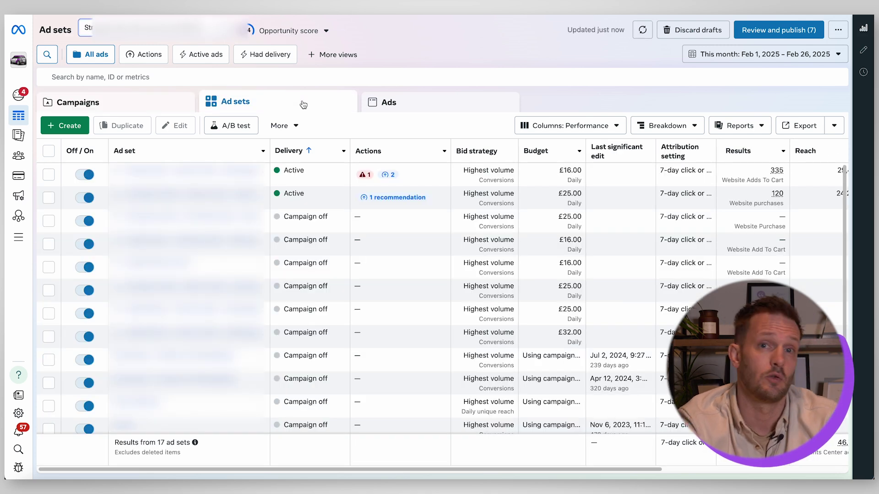
{"action": "left_click", "coordinate": [454, 105]}
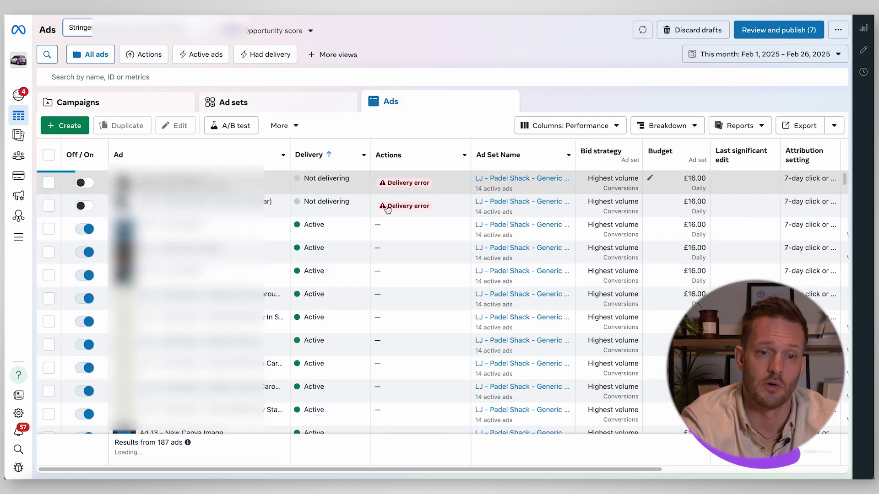
{"action": "scroll", "coordinate": [358, 283], "scroll_direction": "down", "scroll_amount": 3}
{"action": "scroll", "coordinate": [358, 284], "scroll_direction": "down", "scroll_amount": 3}
{"action": "scroll", "coordinate": [359, 284], "scroll_direction": "up", "scroll_amount": 10}
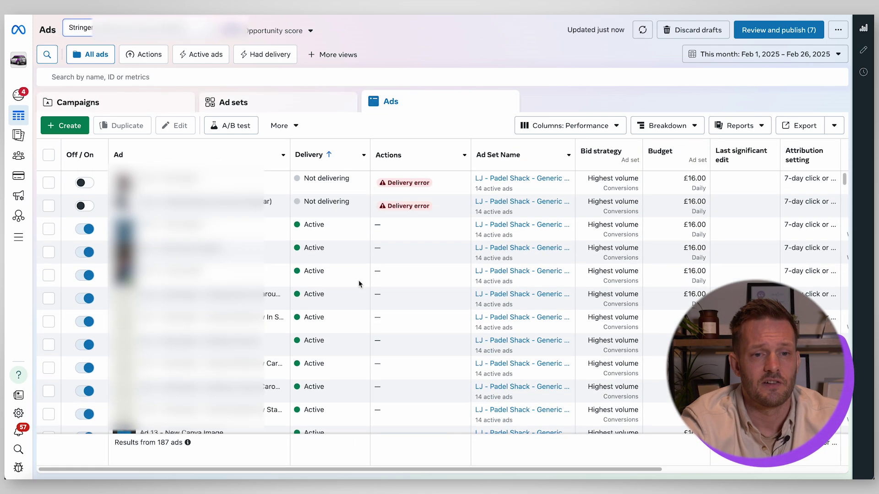
{"action": "scroll", "coordinate": [348, 229], "scroll_direction": "right", "scroll_amount": 1}
{"action": "scroll", "coordinate": [338, 196], "scroll_direction": "left", "scroll_amount": 1}
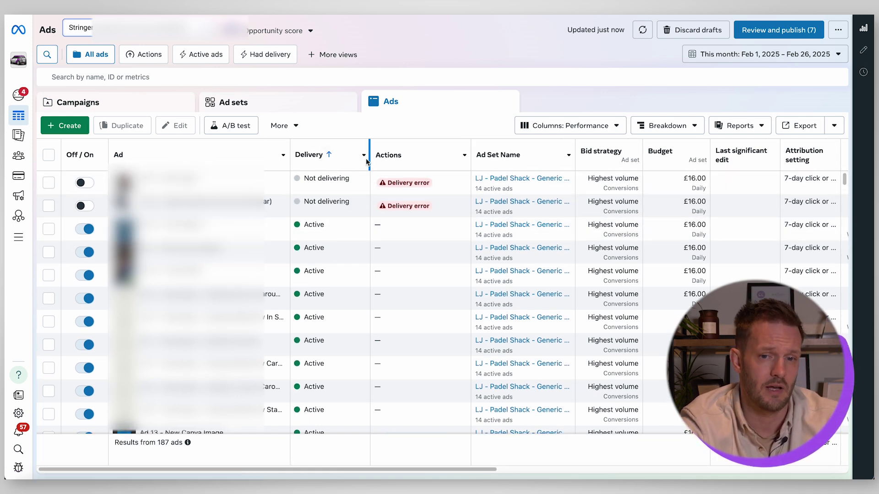
- Sort the ads by Delivery status, then go back to the Campaigns table
{"action": "left_click", "coordinate": [373, 192]}
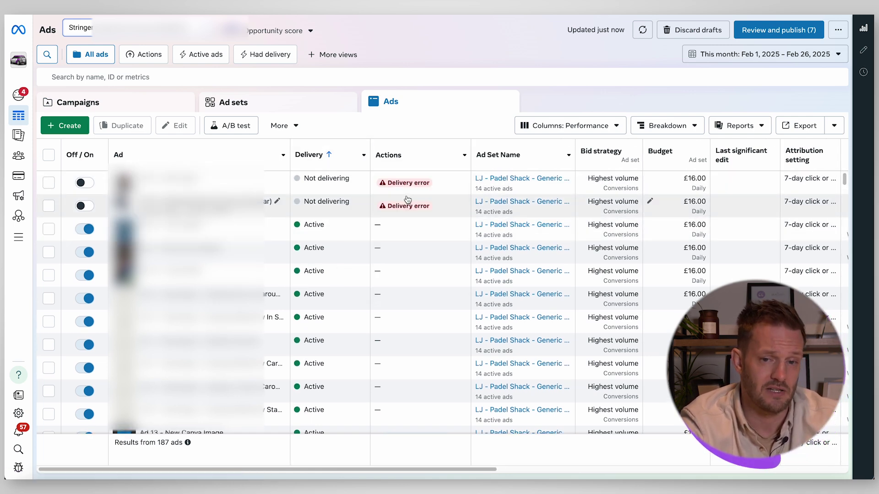
{"action": "left_click", "coordinate": [330, 156]}
{"action": "left_click", "coordinate": [330, 156]}
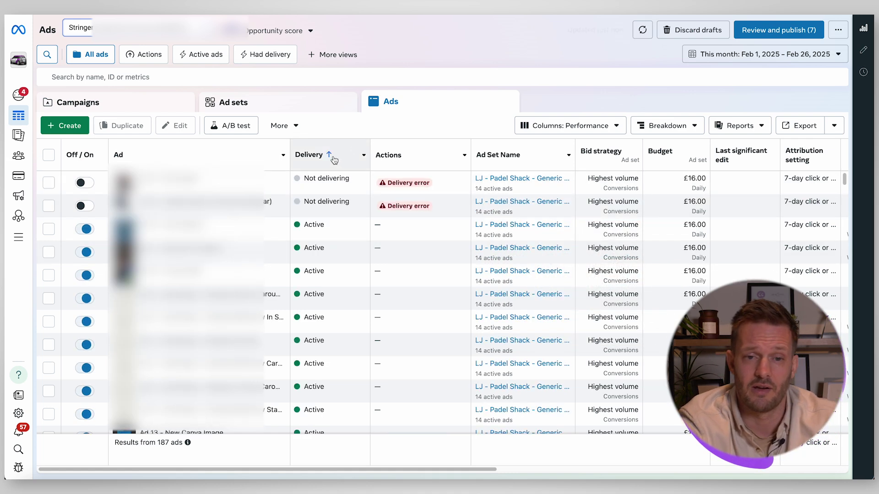
{"action": "scroll", "coordinate": [361, 298], "scroll_direction": "down", "scroll_amount": 6}
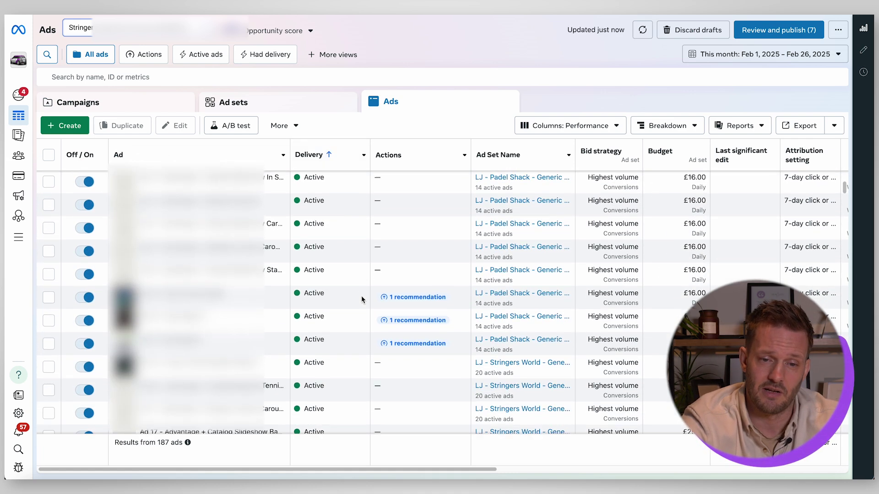
{"action": "scroll", "coordinate": [361, 295], "scroll_direction": "up", "scroll_amount": 6}
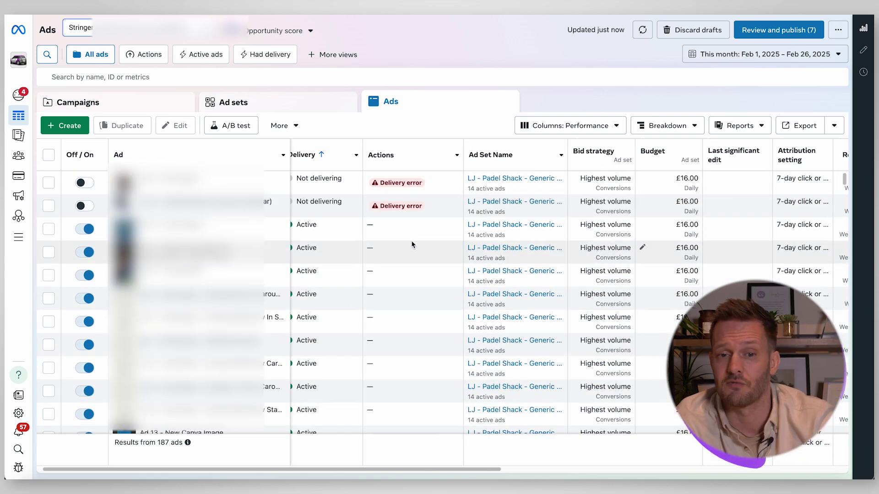
{"action": "left_click", "coordinate": [140, 110]}
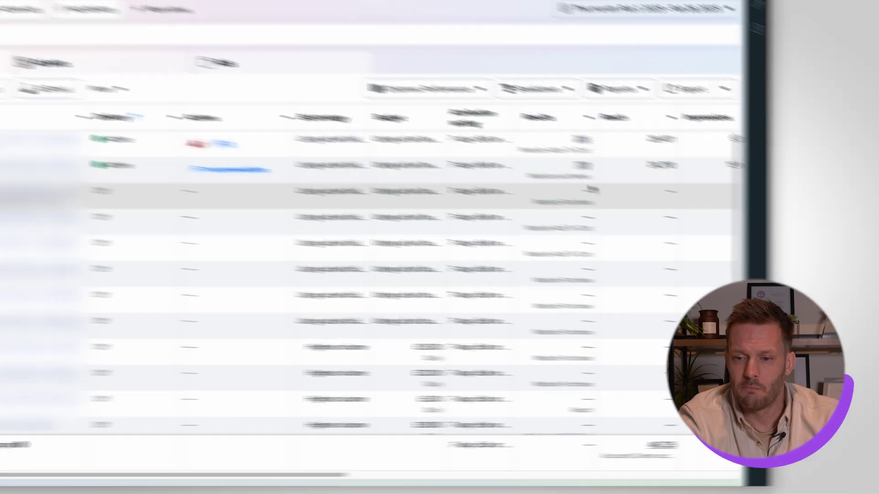
- In Customize columns, search 'fre' and apply the Frequency column to the campaigns table
{"action": "scroll", "coordinate": [717, 214], "scroll_direction": "right", "scroll_amount": 10}
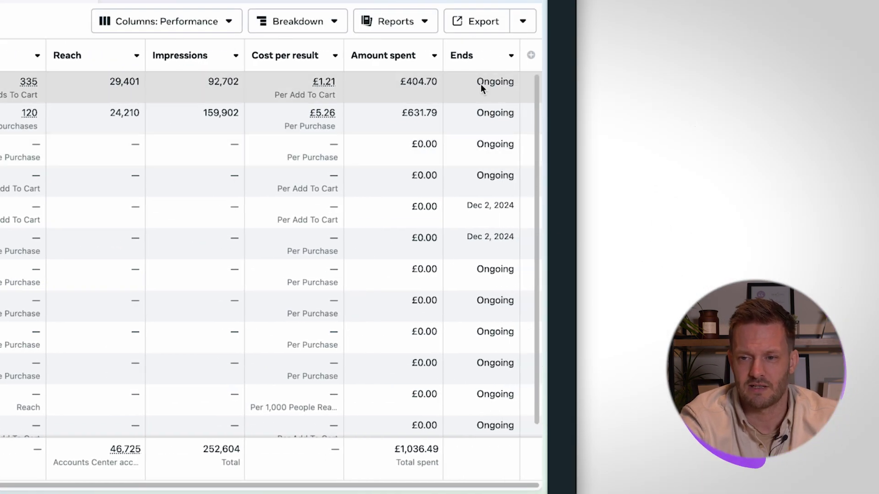
{"action": "left_click", "coordinate": [532, 57]}
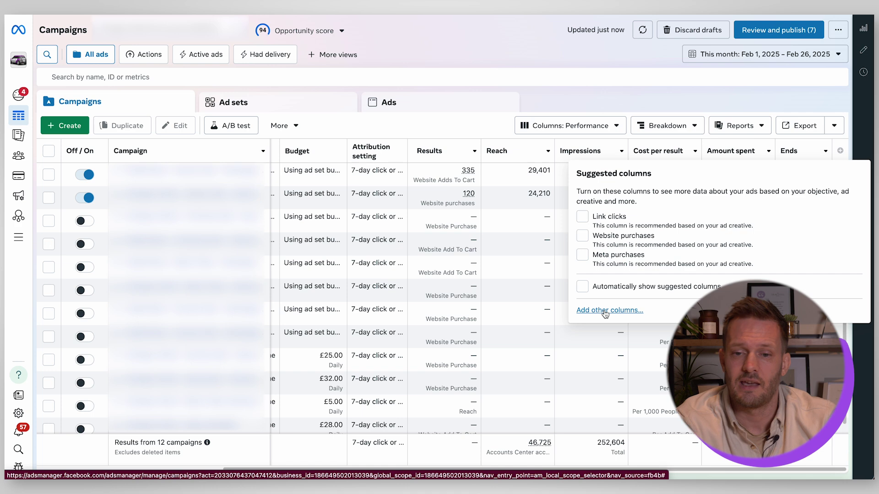
{"action": "left_click", "coordinate": [333, 273]}
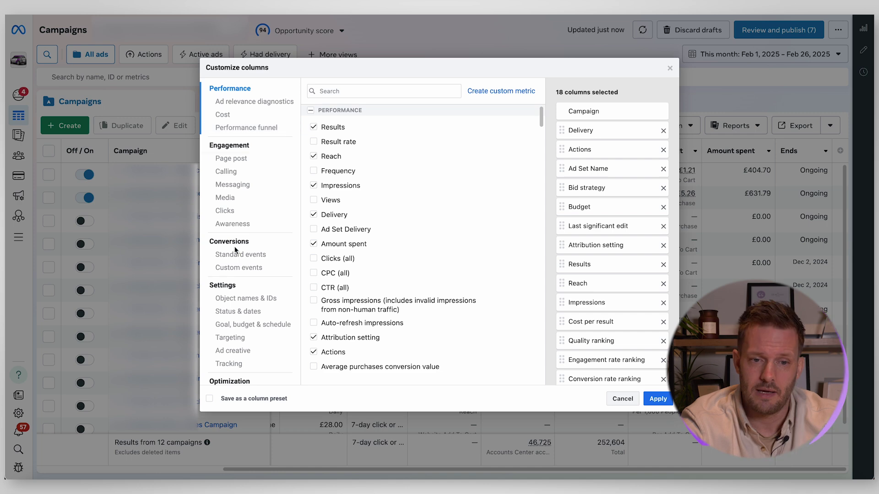
{"action": "left_click", "coordinate": [225, 211]}
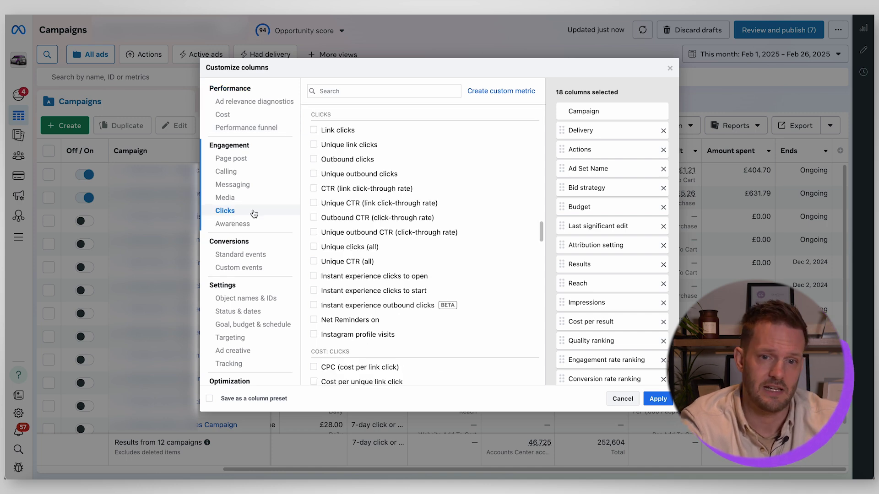
{"action": "scroll", "coordinate": [343, 203], "scroll_direction": "up", "scroll_amount": 1}
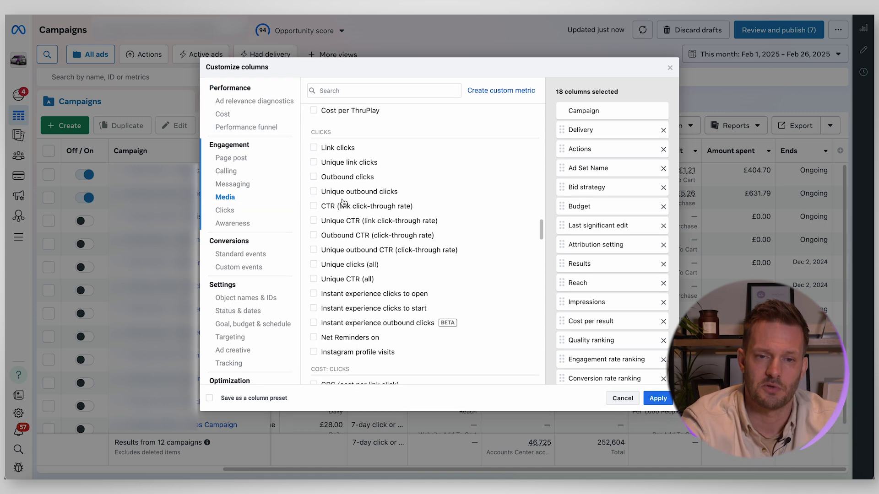
{"action": "scroll", "coordinate": [344, 202], "scroll_direction": "down", "scroll_amount": 3}
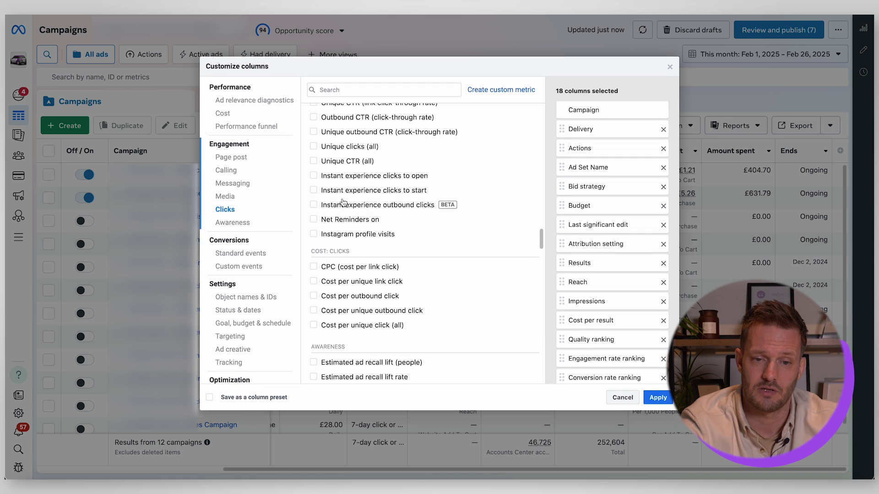
{"action": "scroll", "coordinate": [344, 174], "scroll_direction": "up", "scroll_amount": 5}
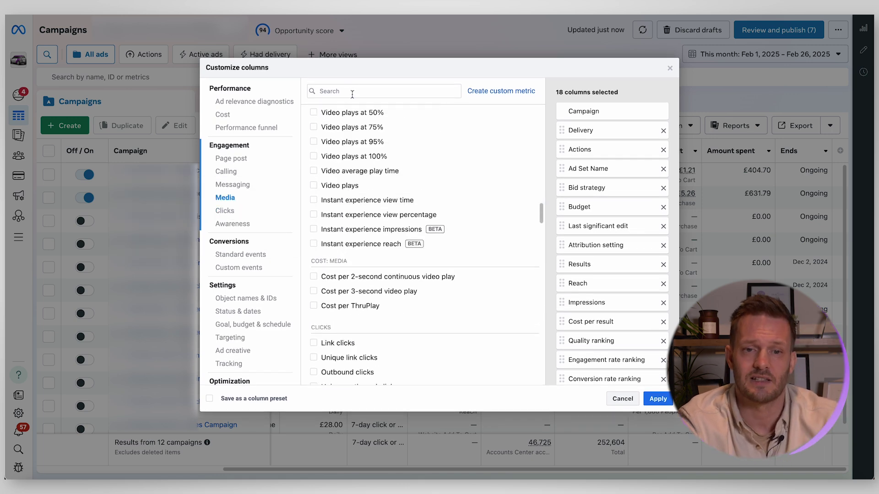
{"action": "left_click", "coordinate": [352, 94]}
{"action": "type", "text": "fre"}
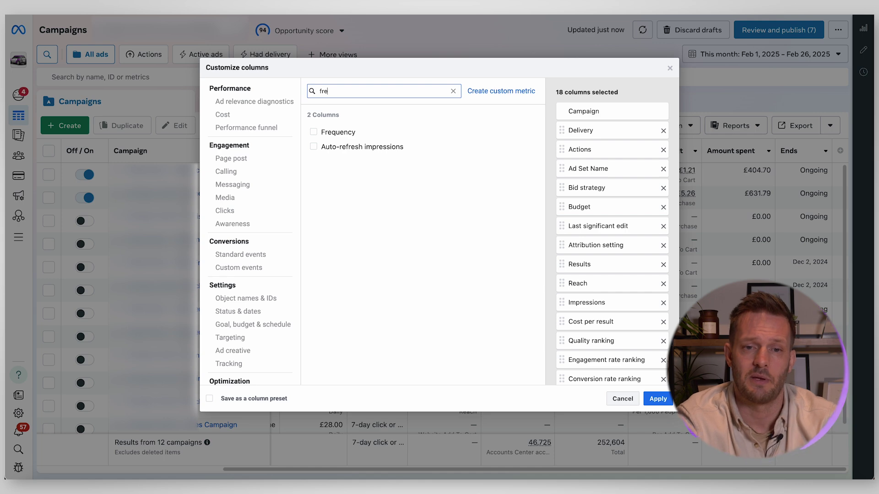
{"action": "mouse_move", "coordinate": [315, 138]}
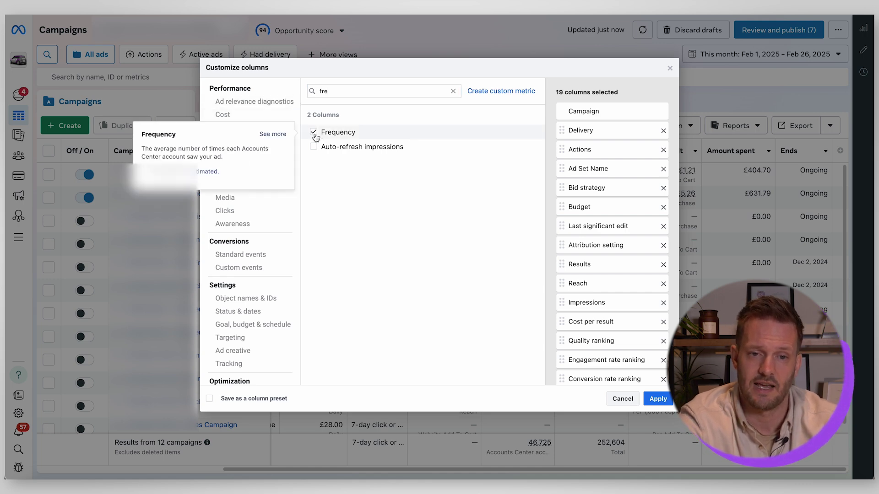
{"action": "left_click", "coordinate": [657, 399]}
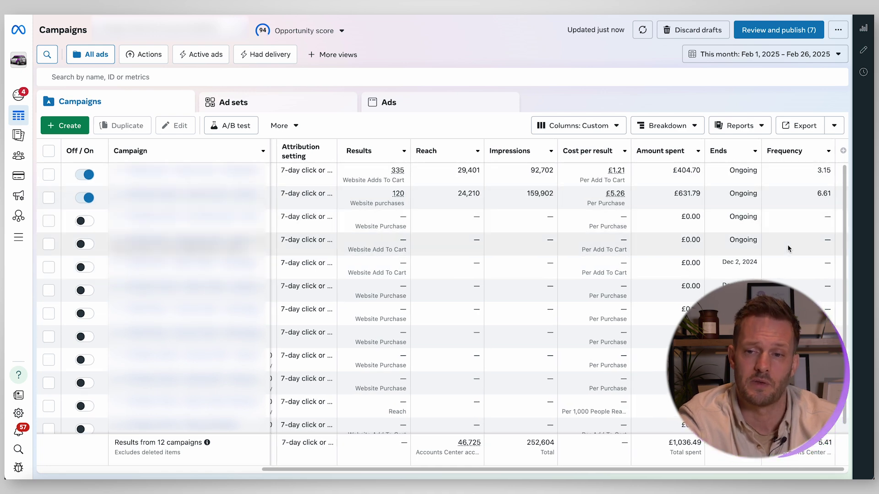
- Search 'pur' in Customize columns and add Purchases, Purchase value and Cost per purchase columns
{"action": "left_click", "coordinate": [842, 151]}
{"action": "left_click", "coordinate": [639, 229]}
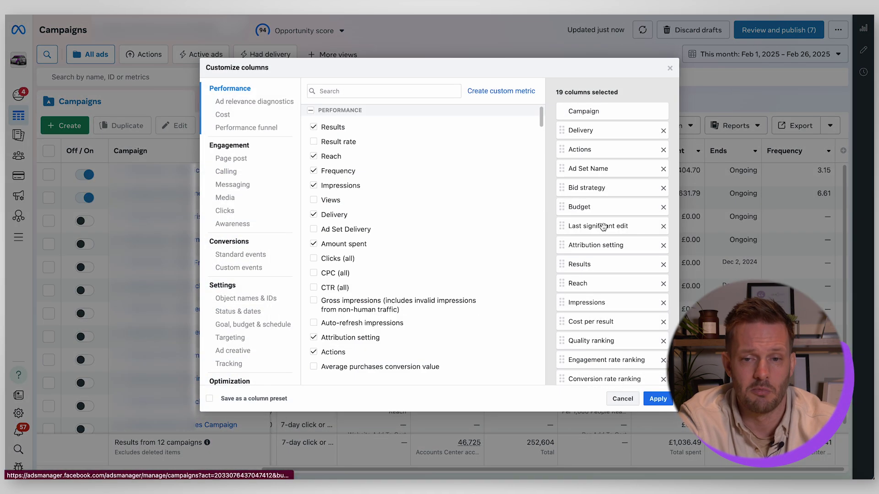
{"action": "left_click", "coordinate": [417, 87]}
{"action": "type", "text": "purchase"}
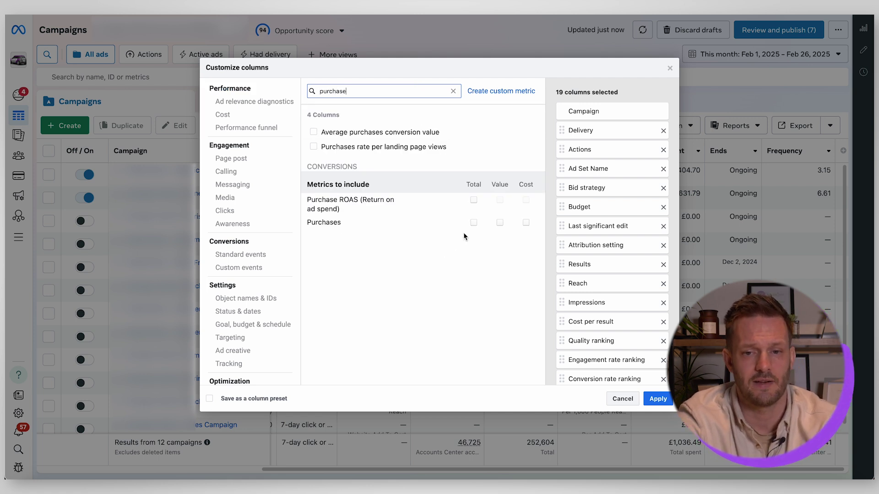
{"action": "left_click", "coordinate": [474, 223]}
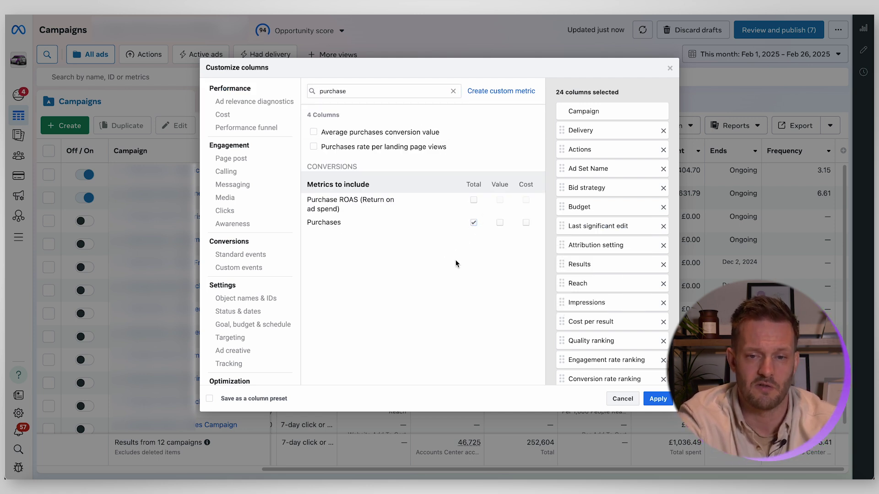
{"action": "left_click", "coordinate": [499, 225]}
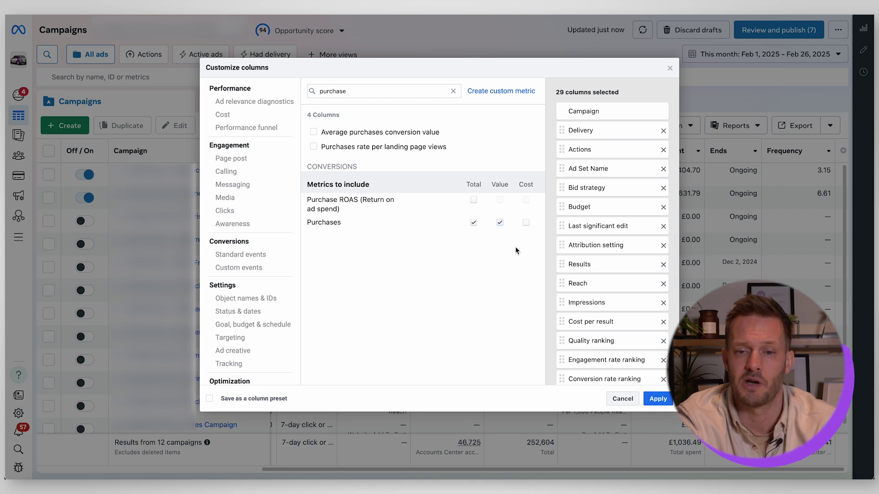
{"action": "left_click", "coordinate": [526, 224]}
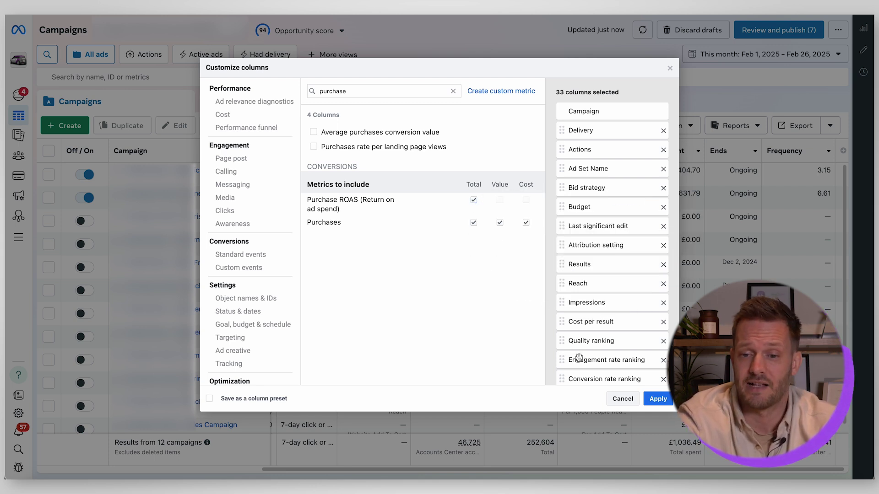
{"action": "left_click", "coordinate": [658, 398]}
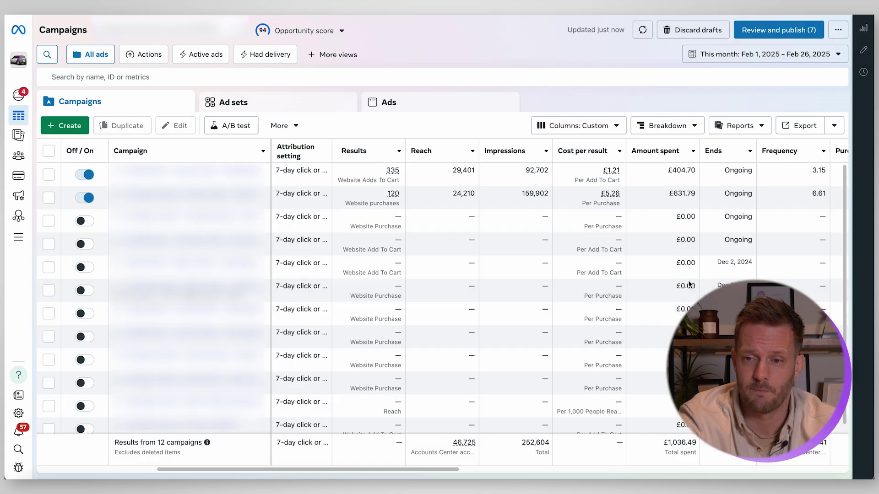
- Scroll across the campaigns table to review the new purchase columns
{"action": "scroll", "coordinate": [688, 280], "scroll_direction": "right", "scroll_amount": 10}
{"action": "scroll", "coordinate": [687, 280], "scroll_direction": "right", "scroll_amount": 5}
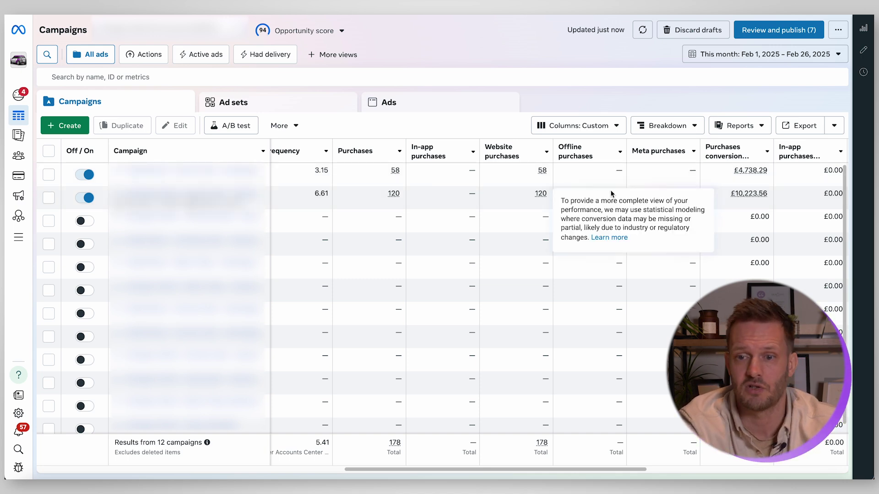
{"action": "scroll", "coordinate": [690, 200], "scroll_direction": "right", "scroll_amount": 5}
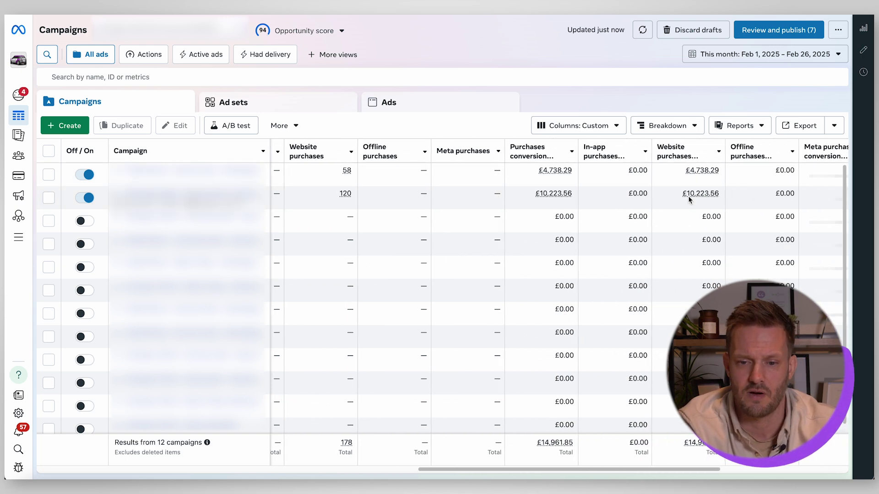
{"action": "scroll", "coordinate": [633, 248], "scroll_direction": "right", "scroll_amount": 8}
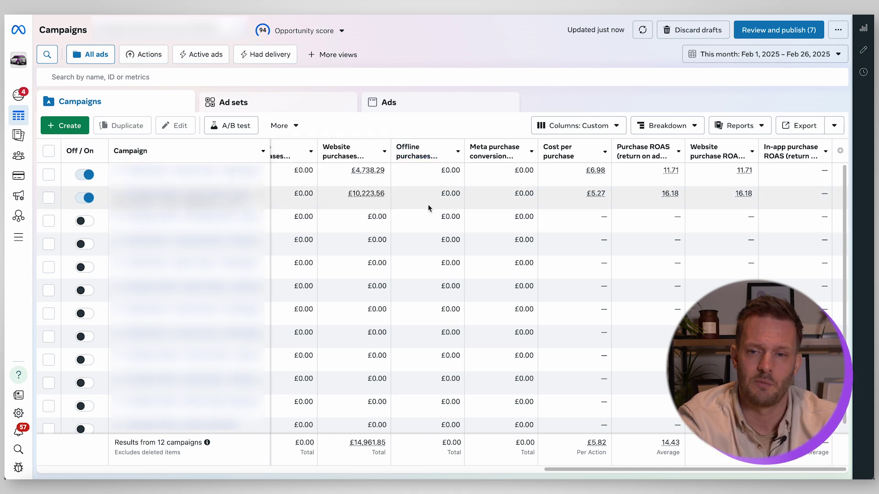
{"action": "scroll", "coordinate": [429, 208], "scroll_direction": "left", "scroll_amount": 10}
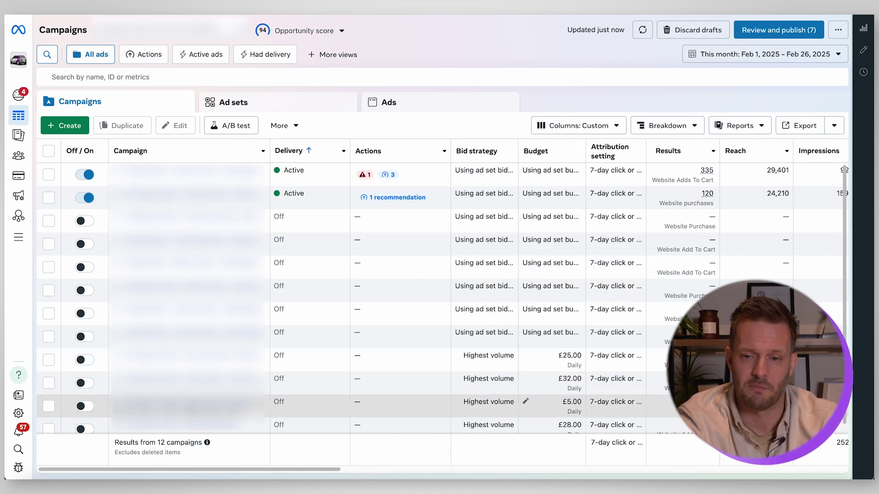
{"action": "scroll", "coordinate": [503, 405], "scroll_direction": "down", "scroll_amount": 1}
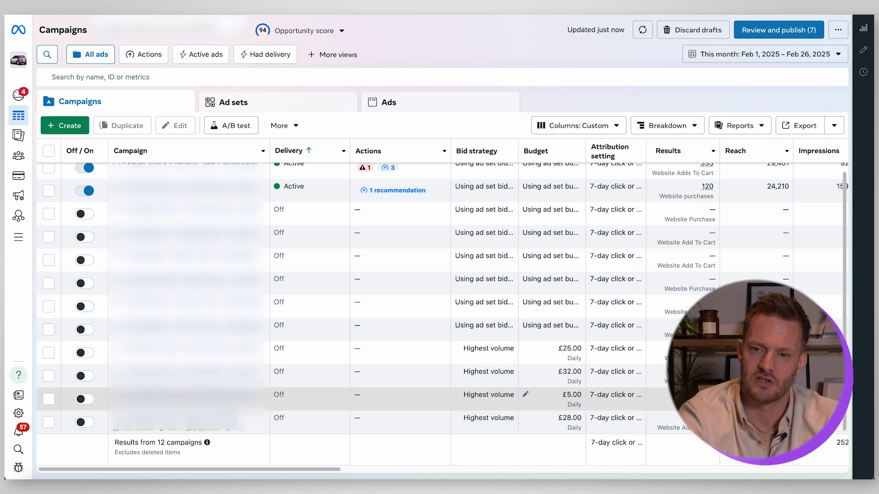
{"action": "scroll", "coordinate": [439, 298], "scroll_direction": "right", "scroll_amount": 10}
{"action": "scroll", "coordinate": [439, 298], "scroll_direction": "up", "scroll_amount": 1}
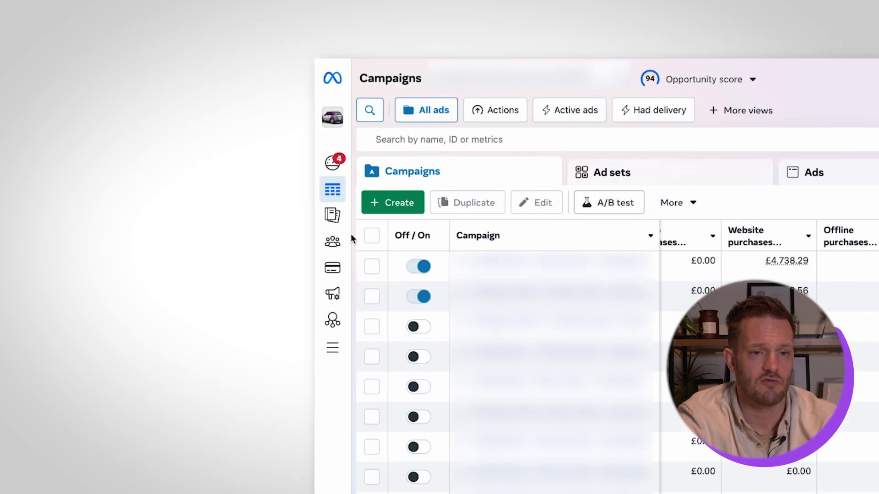
{"action": "mouse_move", "coordinate": [19, 158]}
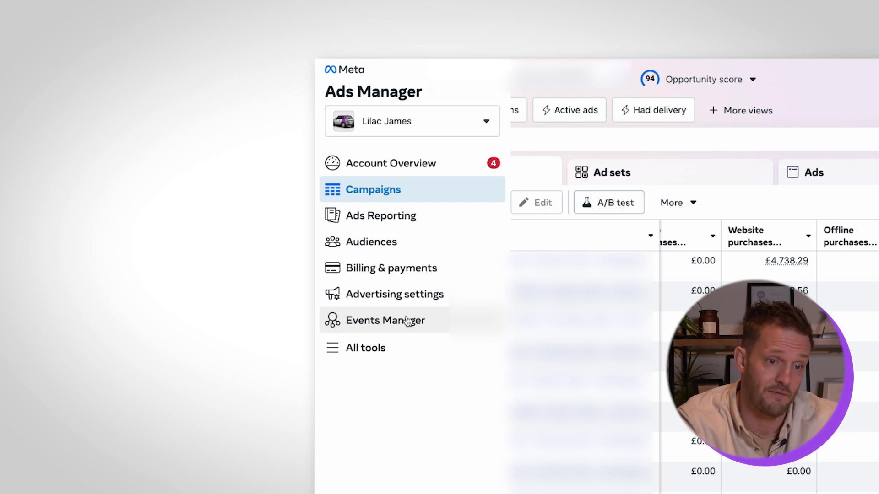
- Open Events Manager from All tools and select the Stringers World – Meta pixel
{"action": "left_click", "coordinate": [336, 350]}
{"action": "scroll", "coordinate": [265, 266], "scroll_direction": "up", "scroll_amount": 3}
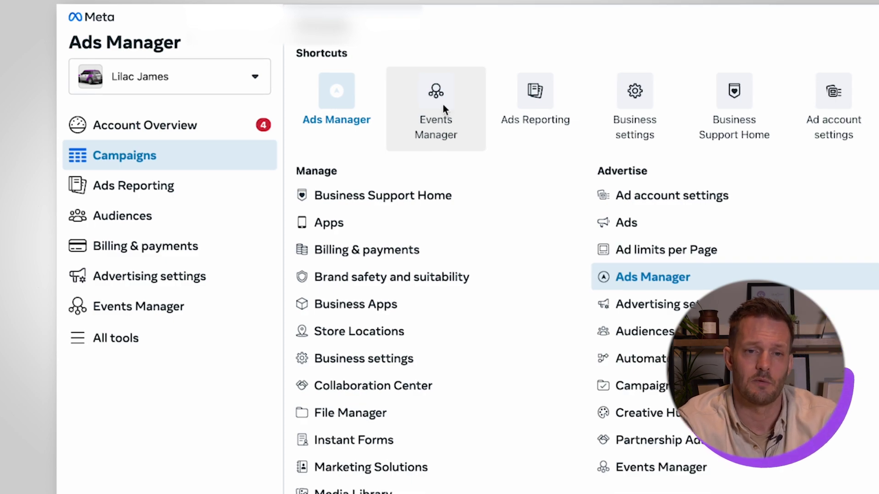
{"action": "left_click", "coordinate": [443, 104]}
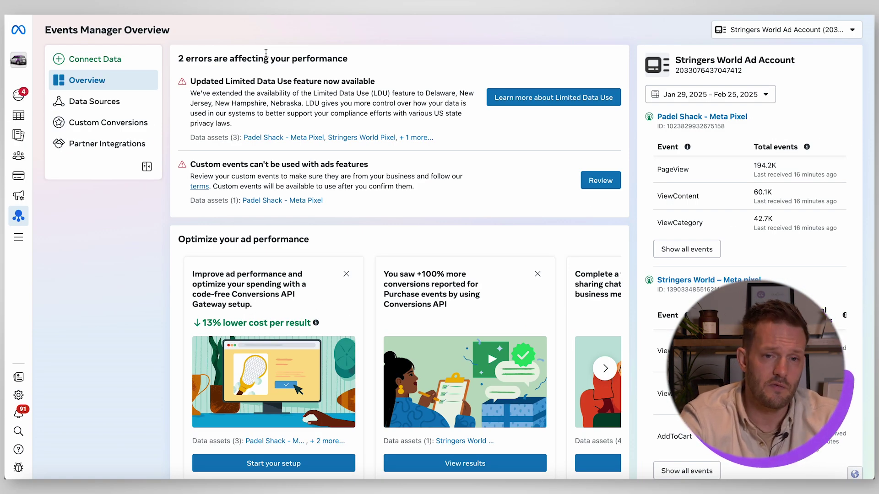
{"action": "scroll", "coordinate": [739, 211], "scroll_direction": "down", "scroll_amount": 2}
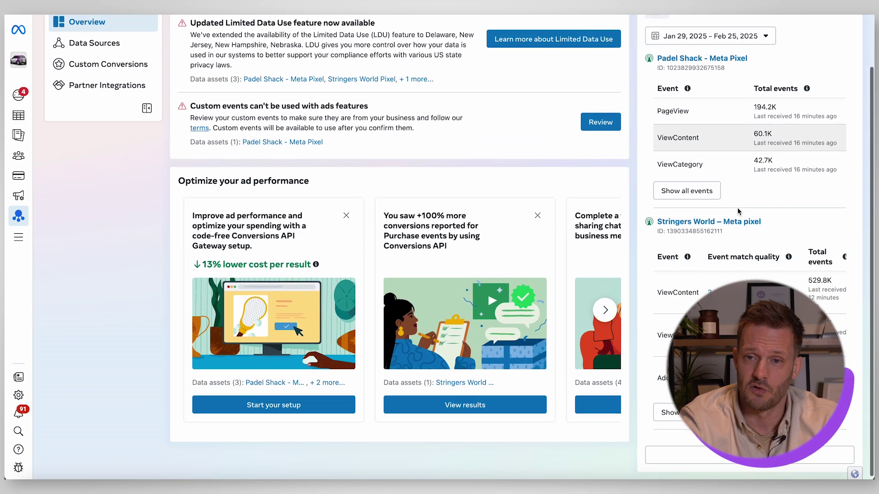
{"action": "scroll", "coordinate": [738, 211], "scroll_direction": "down", "scroll_amount": 1}
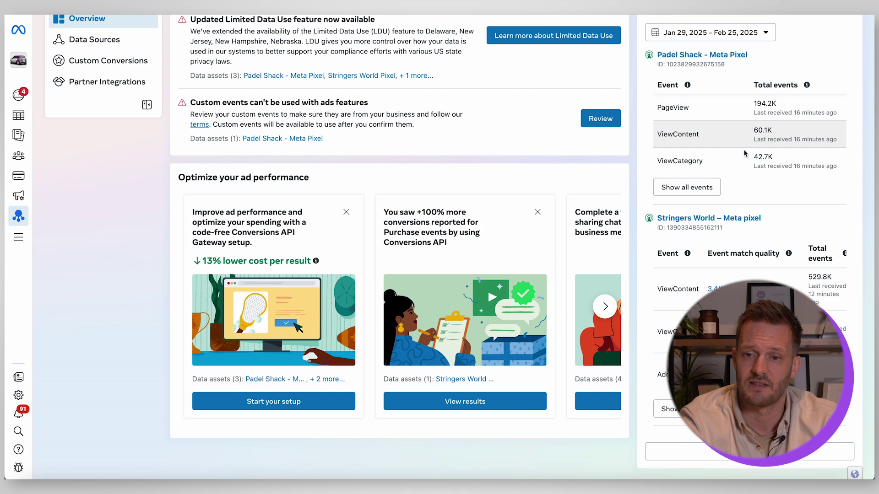
{"action": "scroll", "coordinate": [784, 154], "scroll_direction": "up", "scroll_amount": 2}
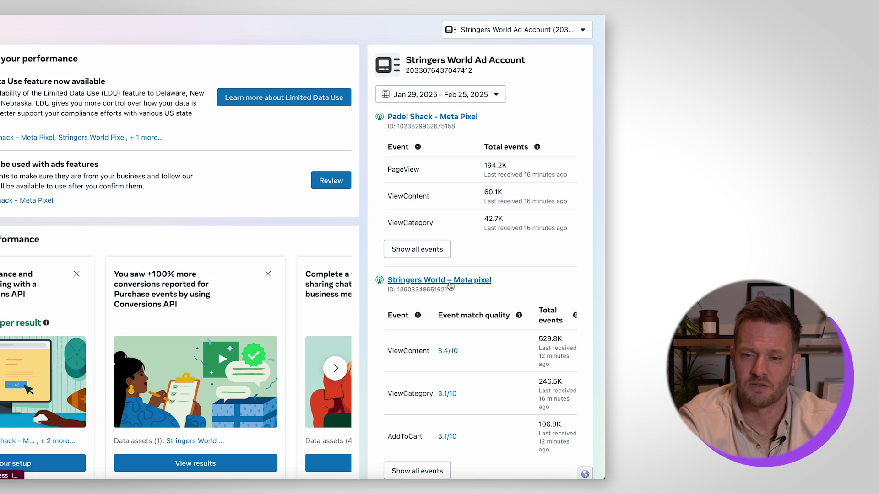
{"action": "left_click", "coordinate": [504, 281]}
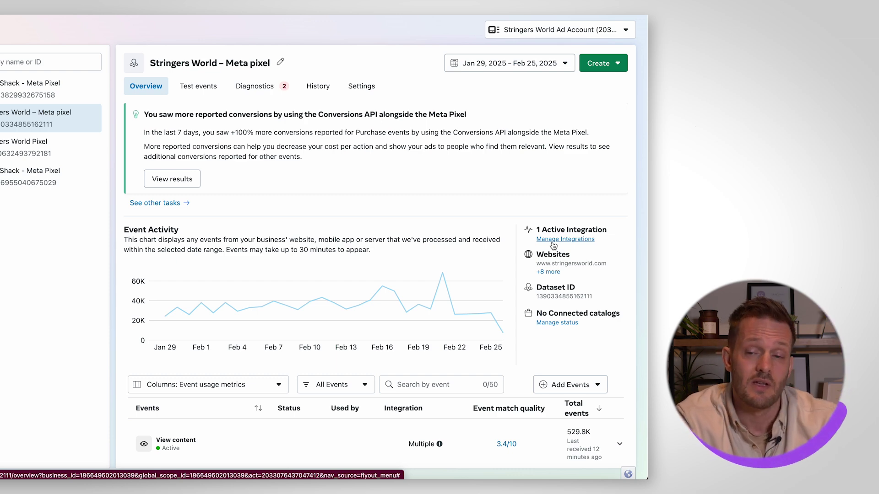
- Scroll down to the pixel's events table listing seven active events
{"action": "scroll", "coordinate": [552, 247], "scroll_direction": "down", "scroll_amount": 5}
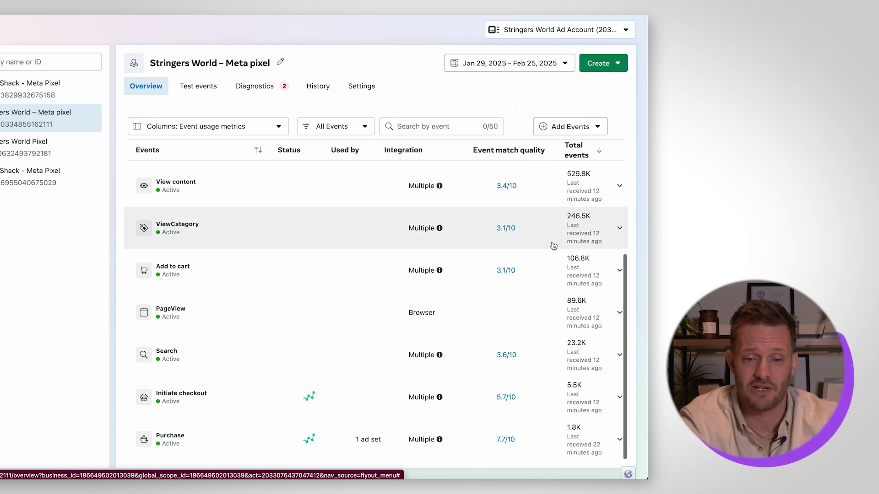
- Expand the Purchase event to review its volume chart, then collapse it
{"action": "left_click", "coordinate": [544, 442]}
{"action": "scroll", "coordinate": [526, 444], "scroll_direction": "down", "scroll_amount": 5}
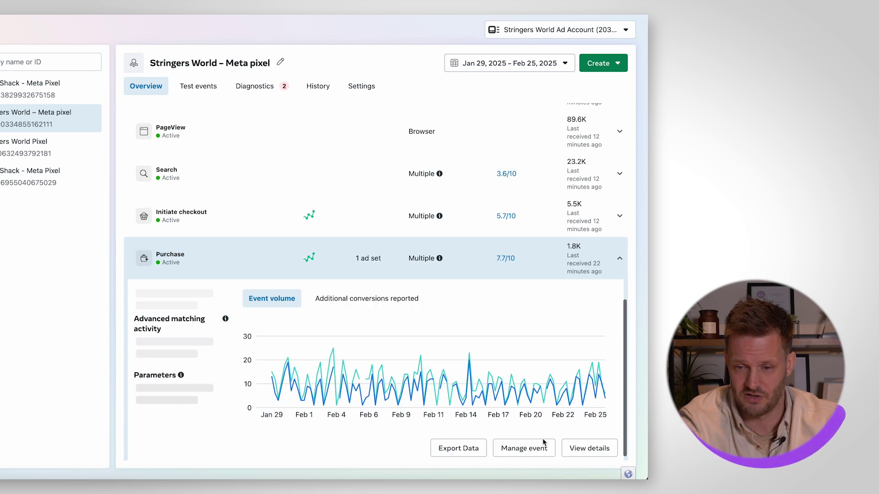
{"action": "scroll", "coordinate": [599, 357], "scroll_direction": "down", "scroll_amount": 1}
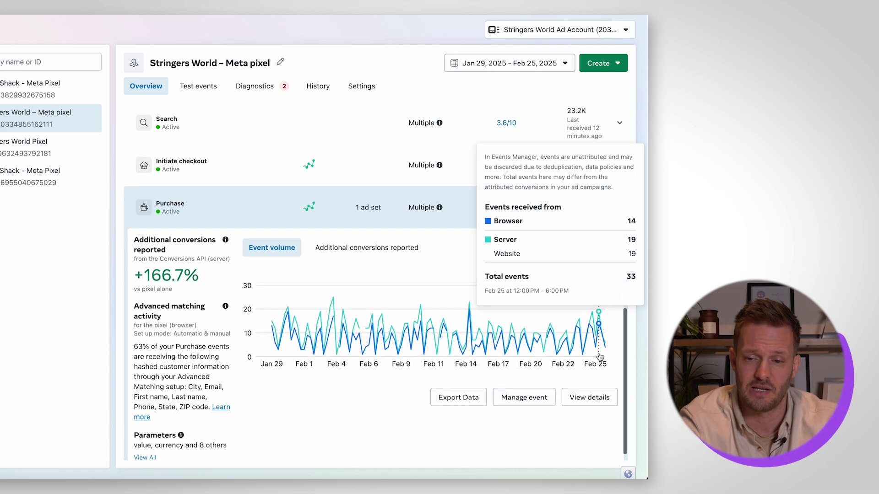
{"action": "mouse_move", "coordinate": [598, 320]}
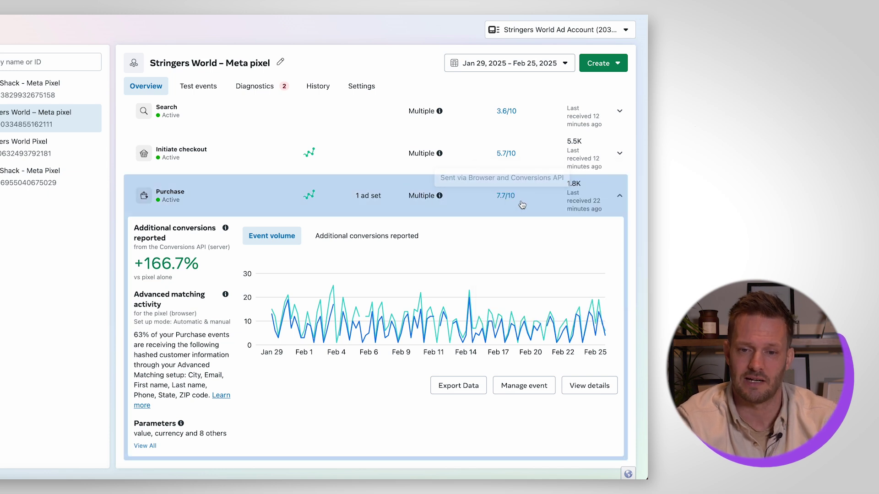
{"action": "left_click", "coordinate": [394, 198]}
- Scroll the events list and expand another event's details
{"action": "scroll", "coordinate": [394, 198], "scroll_direction": "up", "scroll_amount": 1}
{"action": "scroll", "coordinate": [400, 199], "scroll_direction": "down", "scroll_amount": 1}
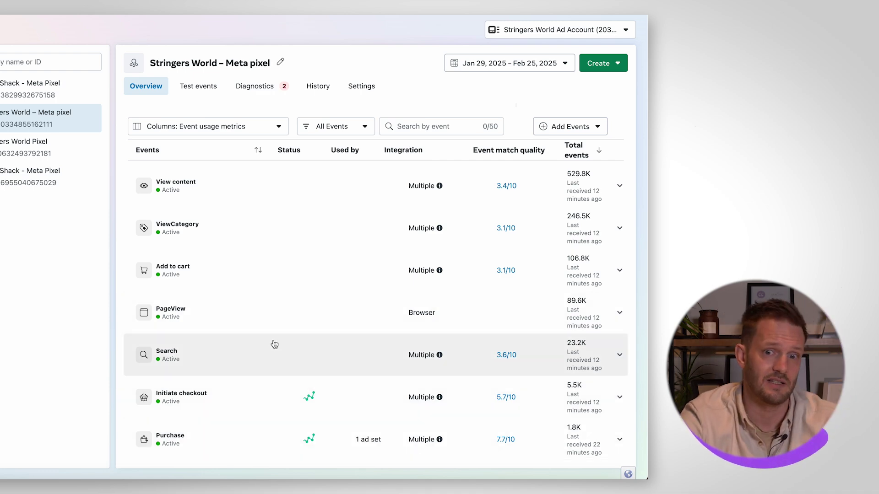
{"action": "scroll", "coordinate": [274, 344], "scroll_direction": "up", "scroll_amount": 6}
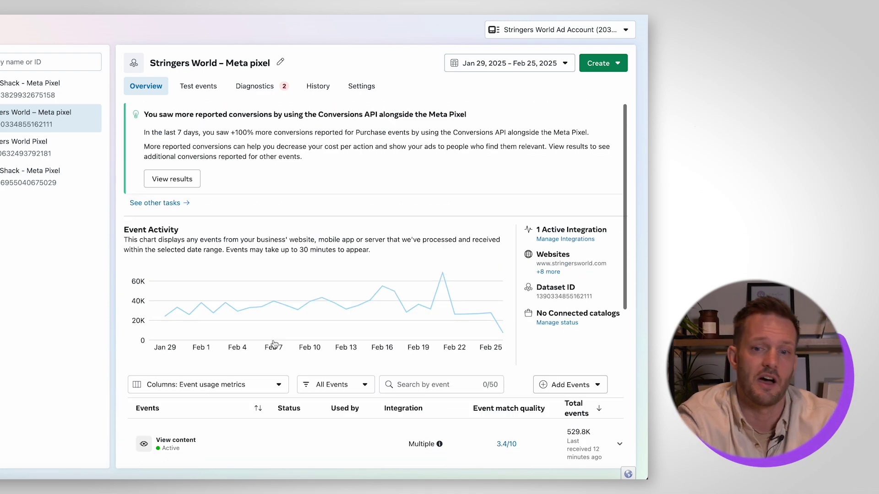
{"action": "scroll", "coordinate": [272, 378], "scroll_direction": "down", "scroll_amount": 6}
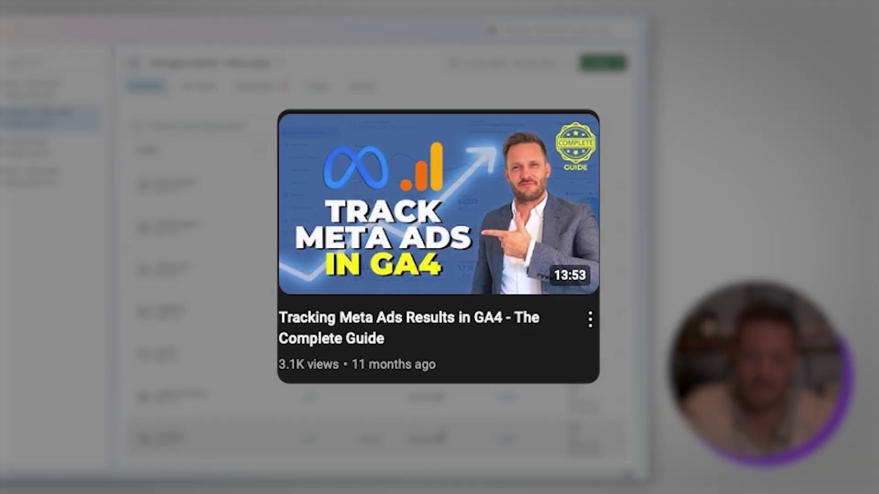
{"action": "left_click", "coordinate": [321, 439]}
{"action": "scroll", "coordinate": [321, 275], "scroll_direction": "down", "scroll_amount": 2}
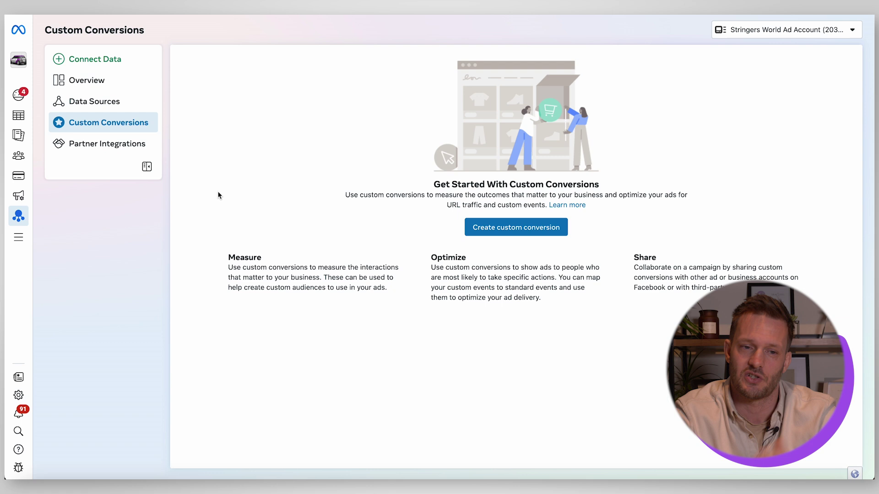
- Switch Events Manager to the Partner Integrations page
{"action": "left_click", "coordinate": [87, 148]}
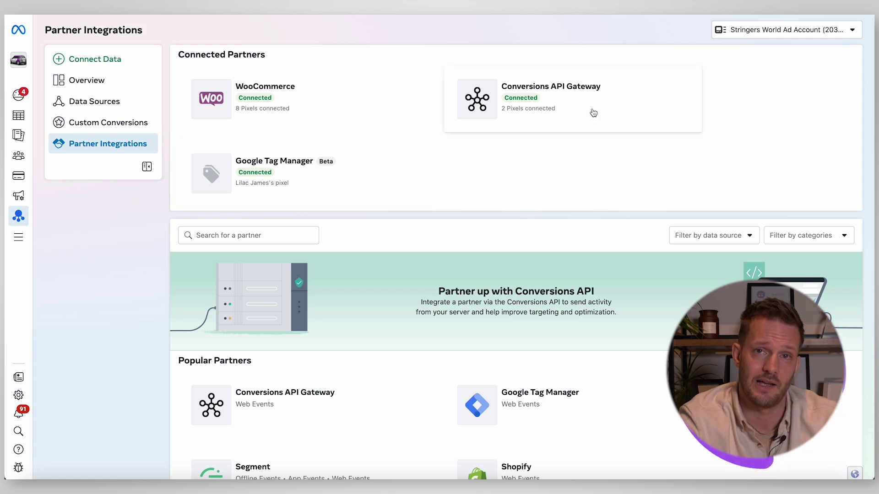
{"action": "scroll", "coordinate": [594, 113], "scroll_direction": "down", "scroll_amount": 4}
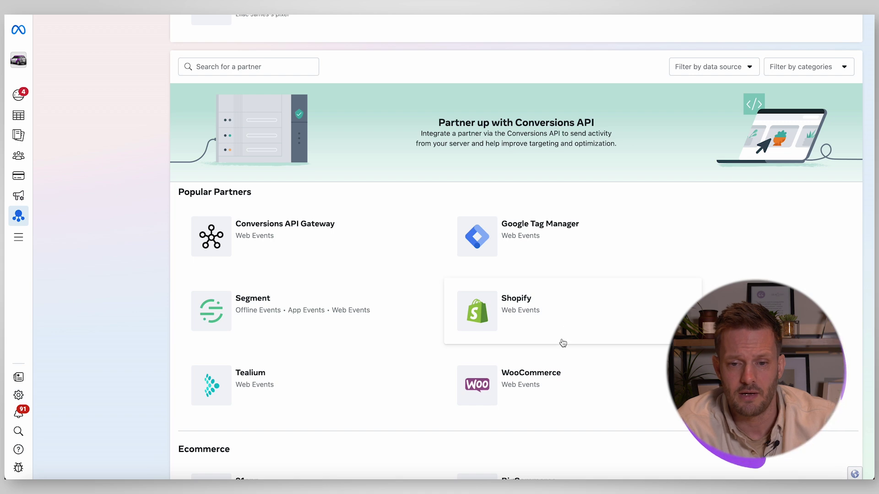
{"action": "scroll", "coordinate": [352, 370], "scroll_direction": "down", "scroll_amount": 8}
{"action": "scroll", "coordinate": [353, 371], "scroll_direction": "down", "scroll_amount": 13}
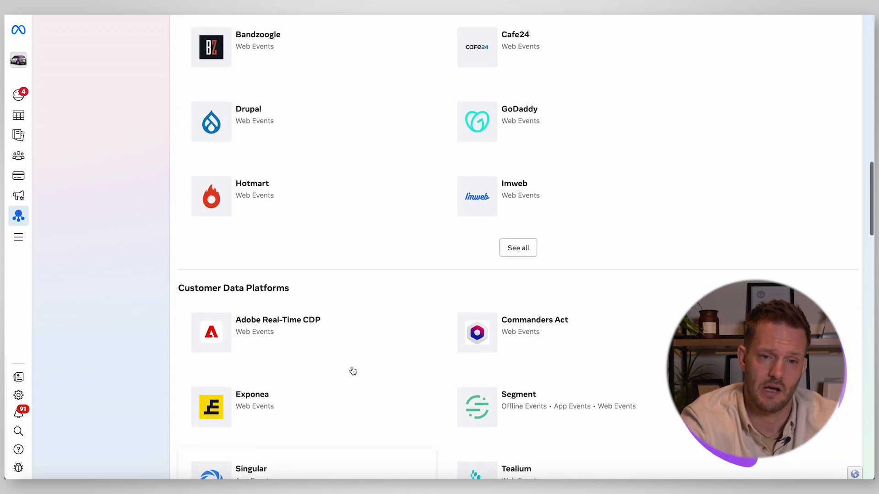
{"action": "scroll", "coordinate": [353, 371], "scroll_direction": "up", "scroll_amount": 1}
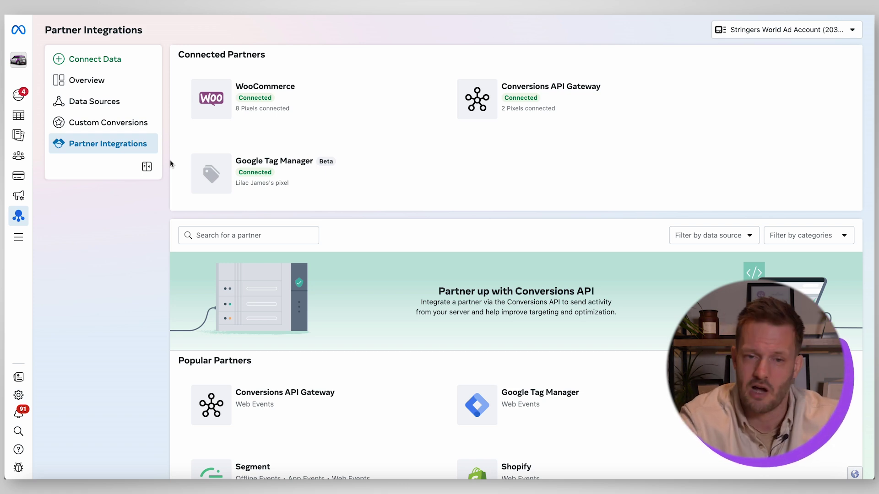
{"action": "left_click", "coordinate": [18, 237]}
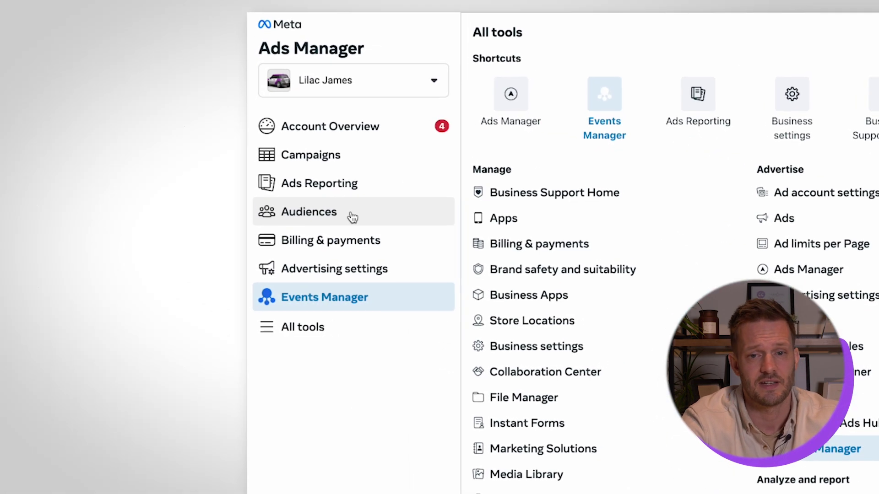
- Go to Audiences, then open and dismiss the Create audience options
{"action": "scroll", "coordinate": [549, 215], "scroll_direction": "down", "scroll_amount": 2}
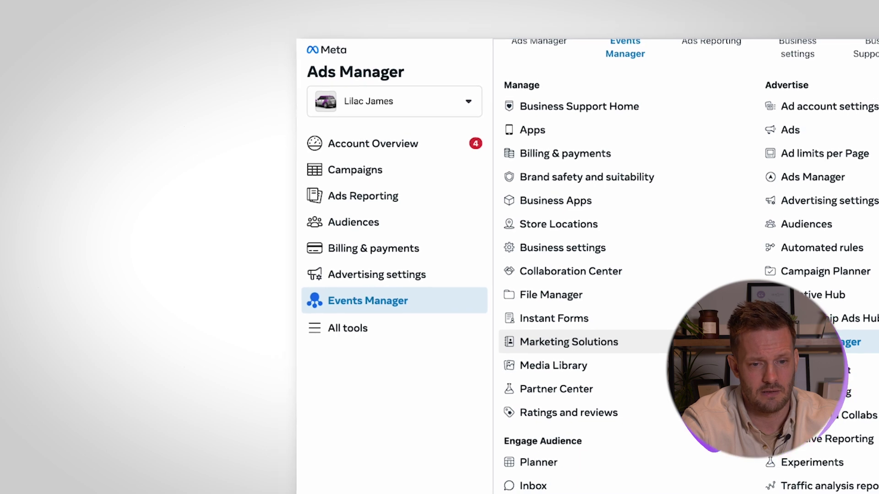
{"action": "scroll", "coordinate": [672, 343], "scroll_direction": "up", "scroll_amount": 2}
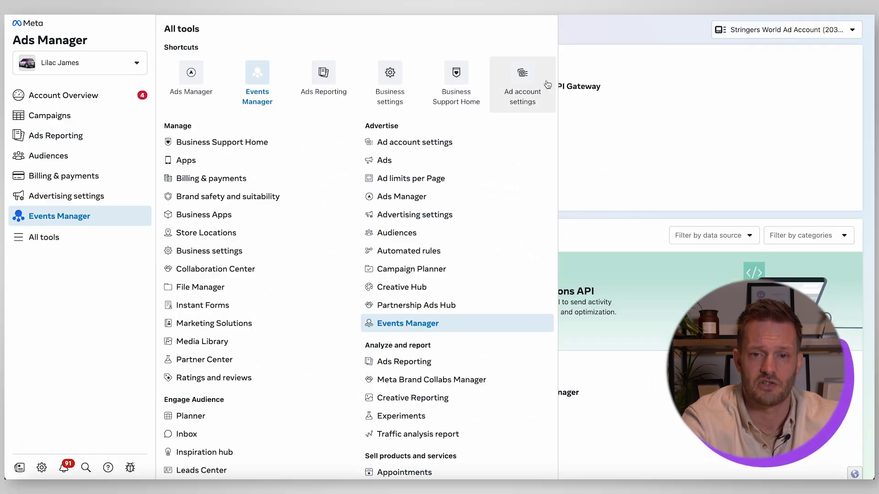
{"action": "left_click", "coordinate": [67, 157]}
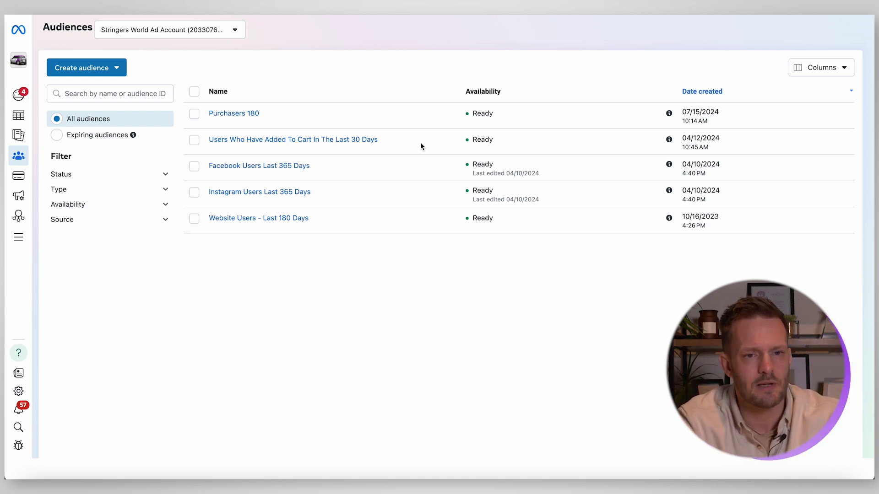
{"action": "left_click", "coordinate": [98, 72]}
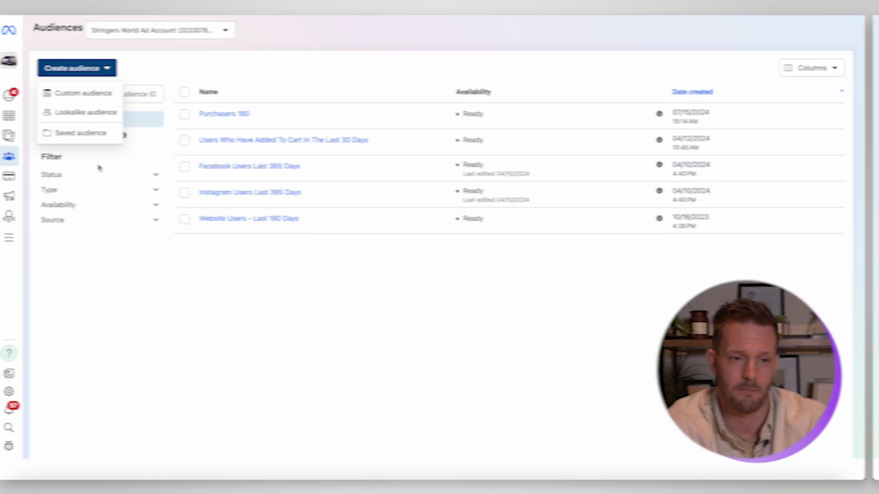
{"action": "left_click", "coordinate": [355, 70]}
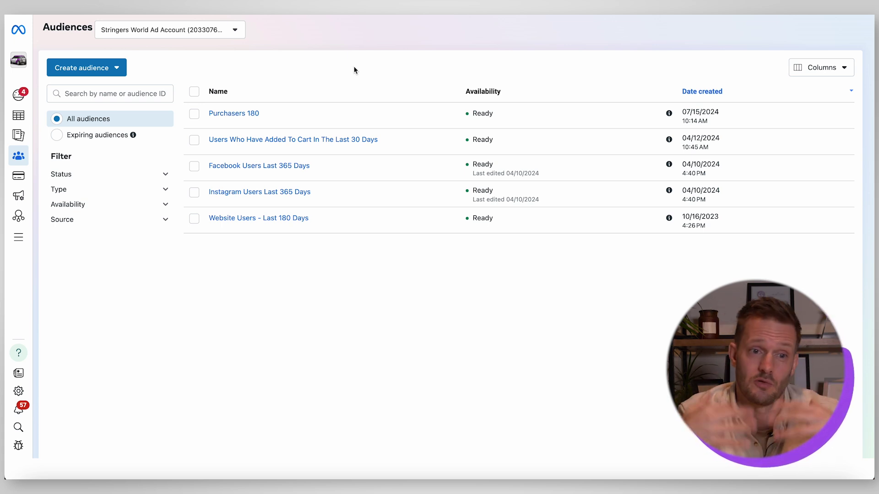
- Open Billing & payments from the Ads Manager tools list
{"action": "mouse_move", "coordinate": [44, 178]}
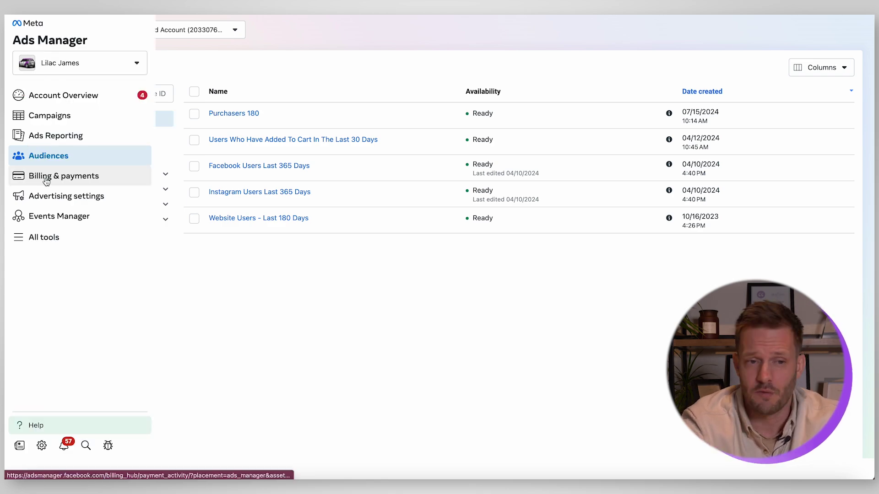
{"action": "left_click", "coordinate": [19, 239]}
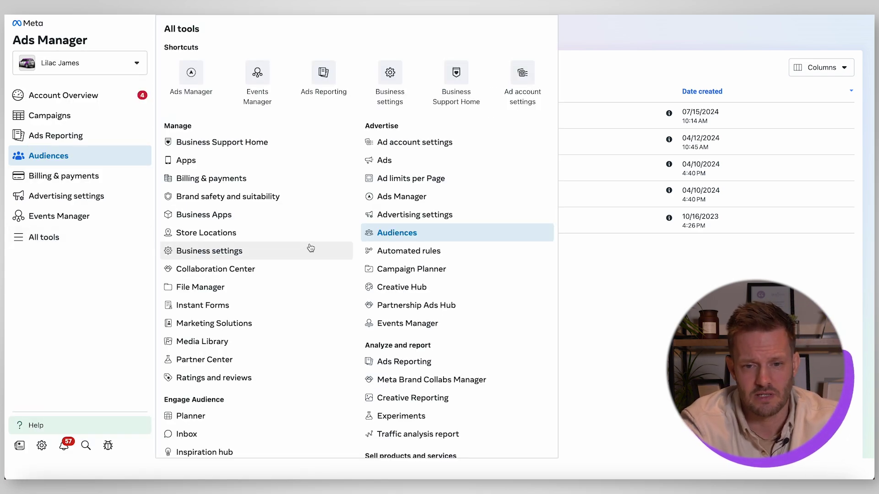
{"action": "scroll", "coordinate": [308, 248], "scroll_direction": "down", "scroll_amount": 2}
{"action": "scroll", "coordinate": [310, 248], "scroll_direction": "up", "scroll_amount": 2}
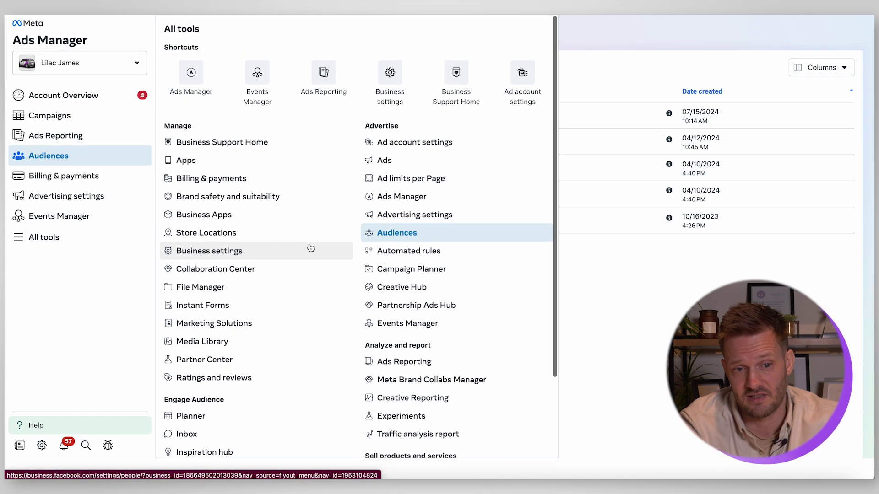
{"action": "left_click", "coordinate": [98, 180]}
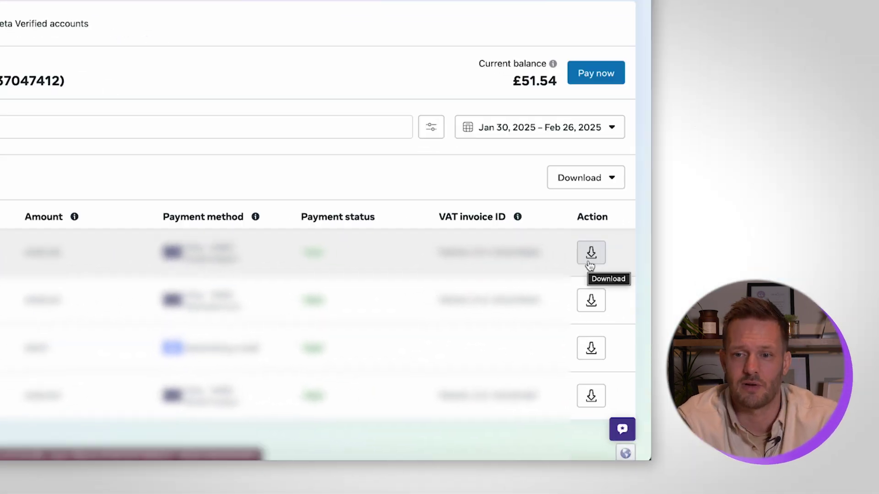
- Set the payment activity date range to Nov 1, 2024 – Feb 26, 2025
{"action": "left_click", "coordinate": [590, 129]}
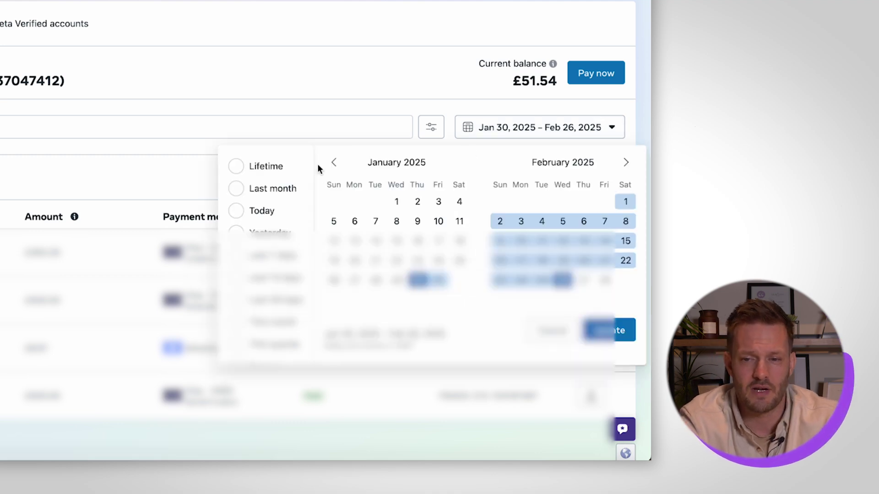
{"action": "left_click", "coordinate": [333, 163]}
{"action": "left_click", "coordinate": [333, 163]}
{"action": "left_click", "coordinate": [439, 201]}
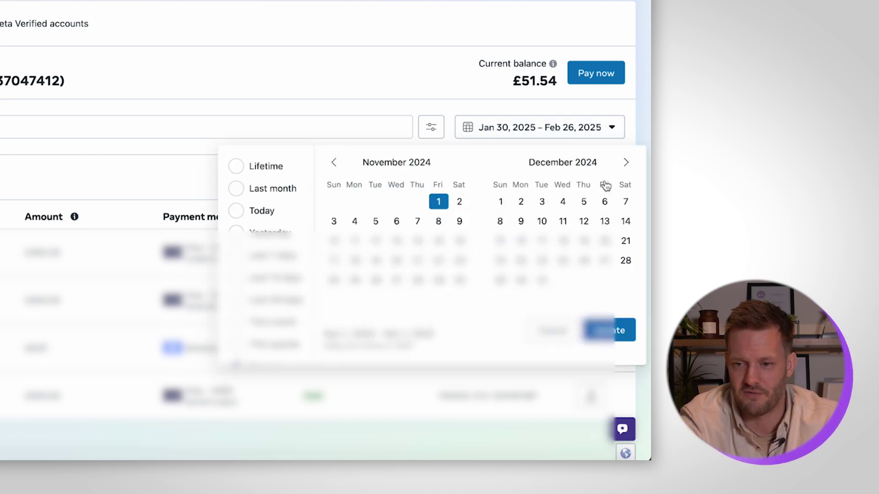
{"action": "left_click", "coordinate": [625, 163]}
{"action": "left_click", "coordinate": [625, 162]}
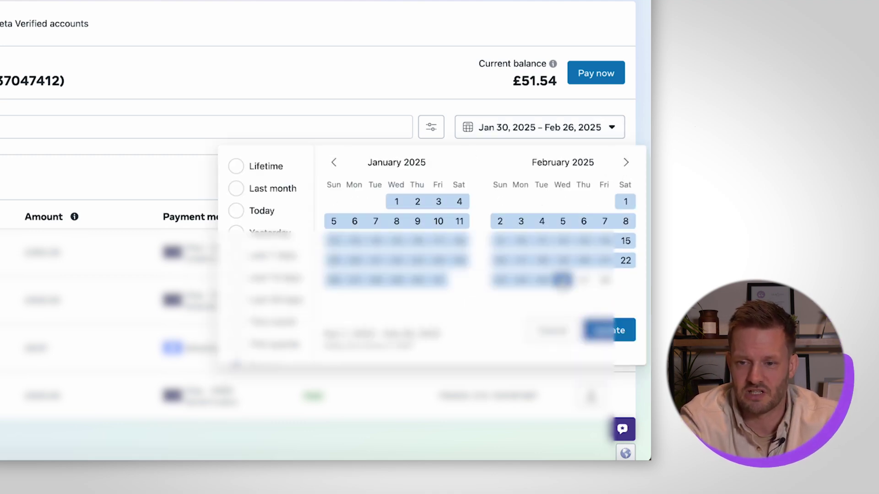
{"action": "left_click", "coordinate": [562, 279]}
{"action": "left_click", "coordinate": [609, 330]}
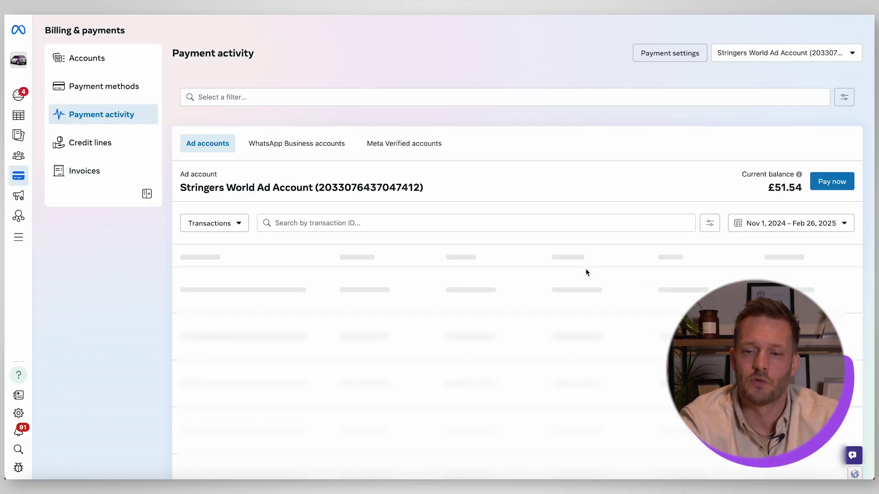
- Review the filtered payment activity, then open the Invoices page
{"action": "scroll", "coordinate": [506, 254], "scroll_direction": "down", "scroll_amount": 4}
{"action": "scroll", "coordinate": [506, 254], "scroll_direction": "up", "scroll_amount": 4}
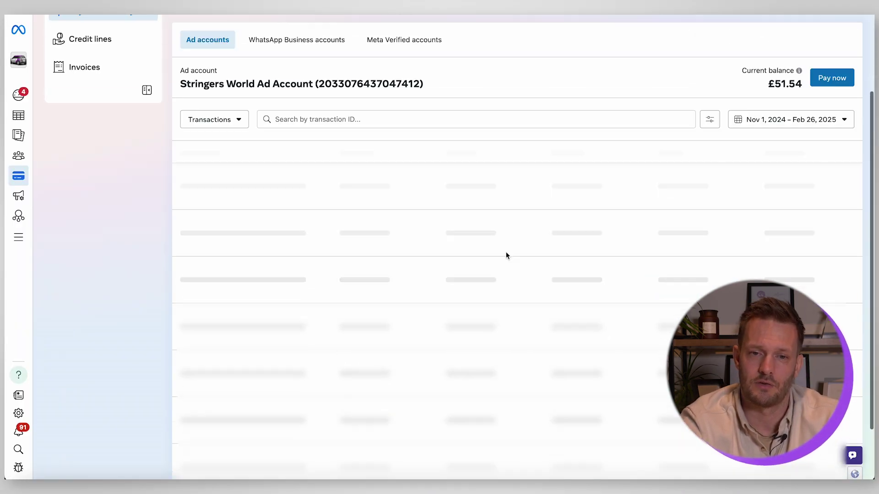
{"action": "scroll", "coordinate": [506, 255], "scroll_direction": "down", "scroll_amount": 5}
{"action": "scroll", "coordinate": [506, 255], "scroll_direction": "up", "scroll_amount": 5}
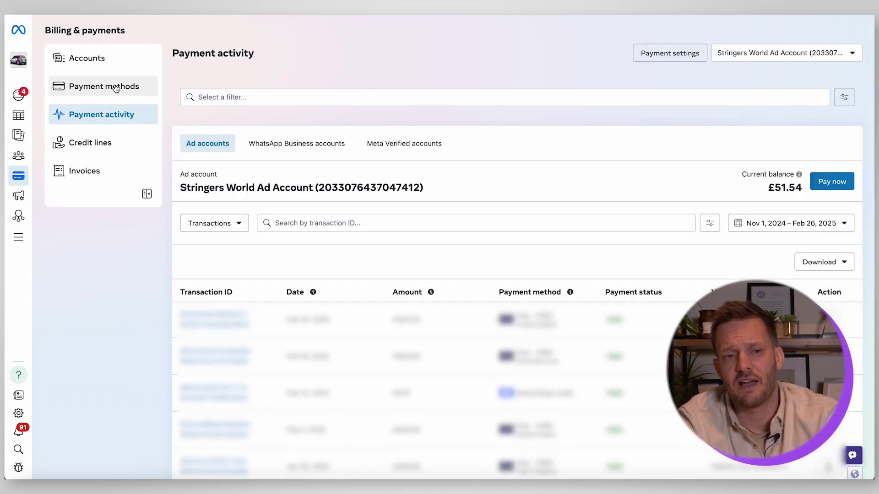
{"action": "left_click", "coordinate": [98, 175]}
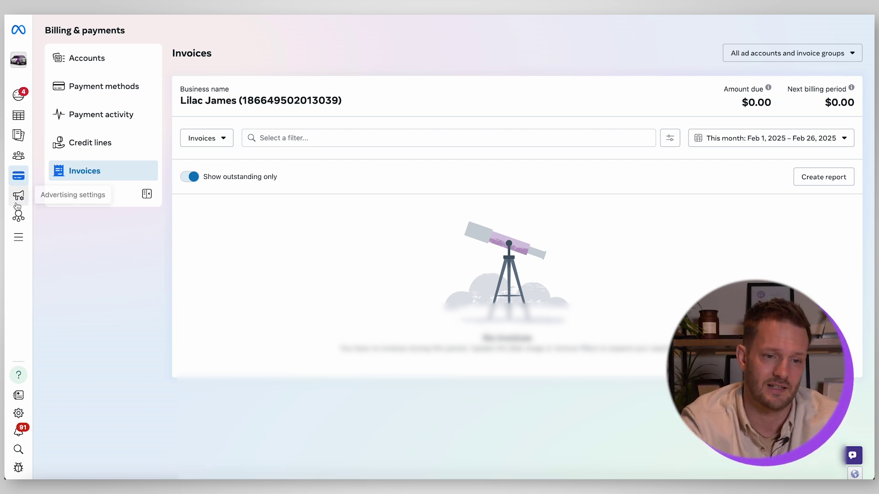
{"action": "mouse_move", "coordinate": [22, 203]}
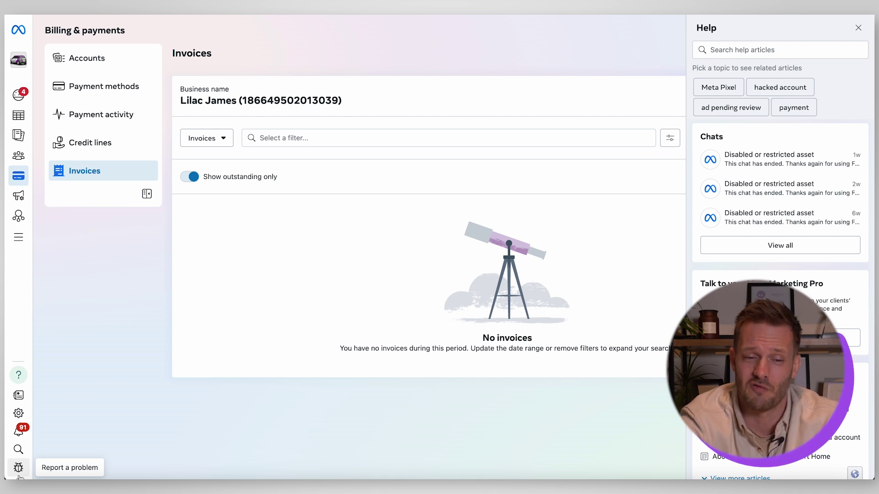
- Bring up the Help side panel with article search and three ended support chats beside Invoices
{"action": "mouse_move", "coordinate": [21, 118]}
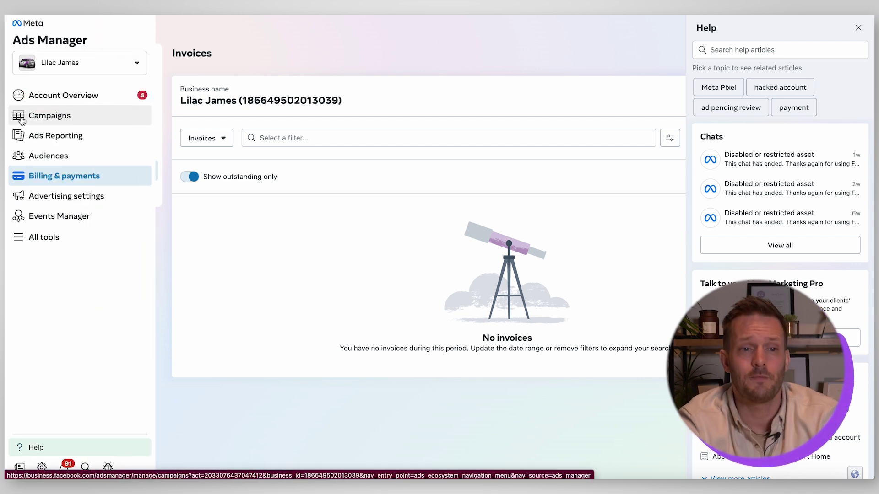
{"action": "left_click", "coordinate": [51, 122]}
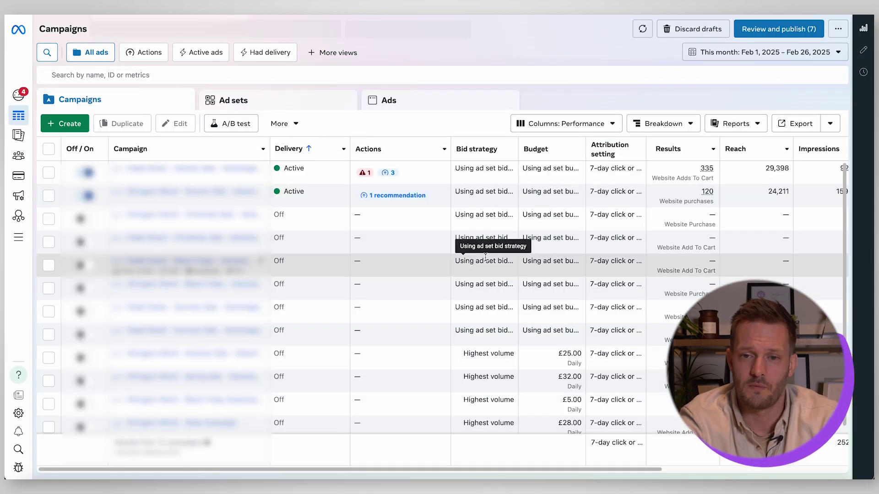
{"action": "scroll", "coordinate": [735, 231], "scroll_direction": "down", "scroll_amount": 1}
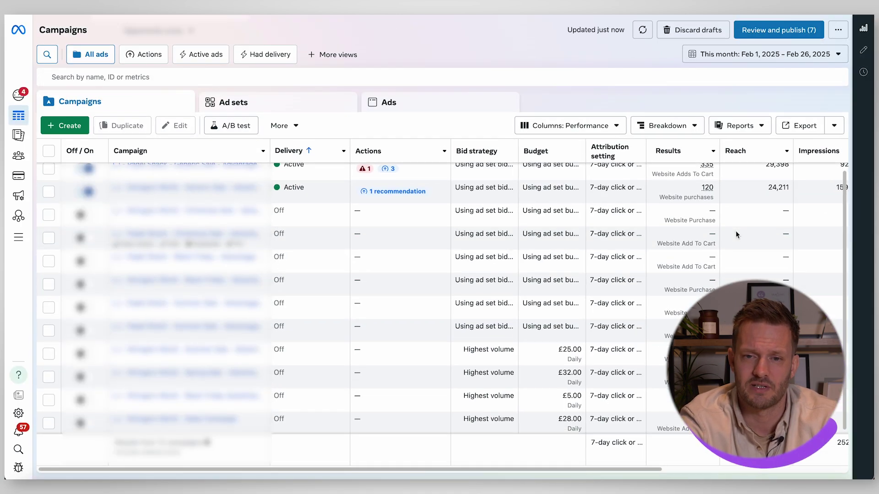
{"action": "scroll", "coordinate": [735, 233], "scroll_direction": "up", "scroll_amount": 1}
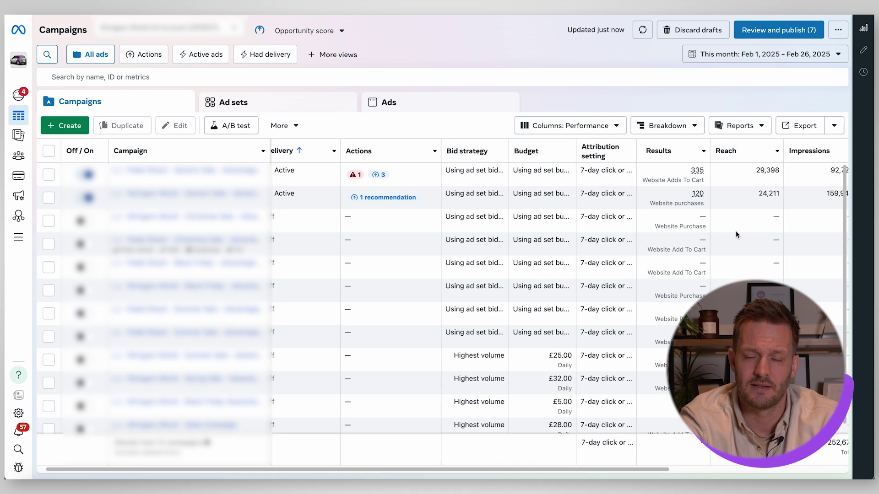
{"action": "left_click", "coordinate": [614, 128]}
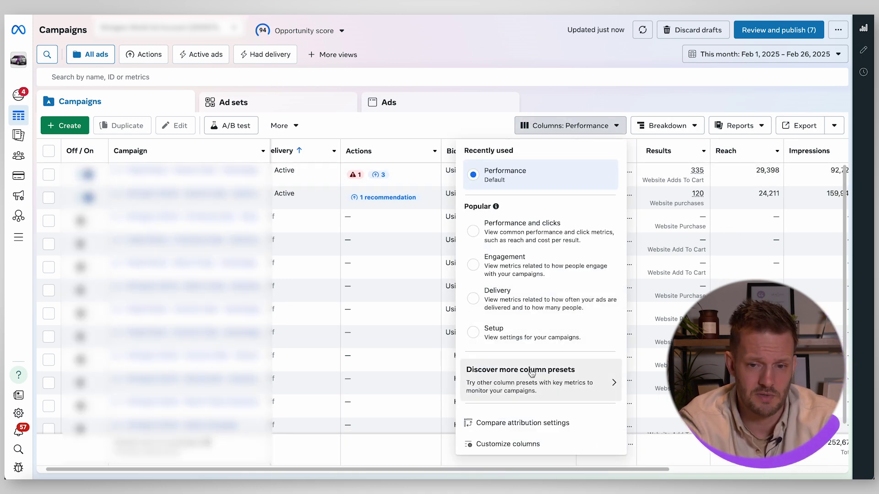
{"action": "left_click", "coordinate": [526, 422]}
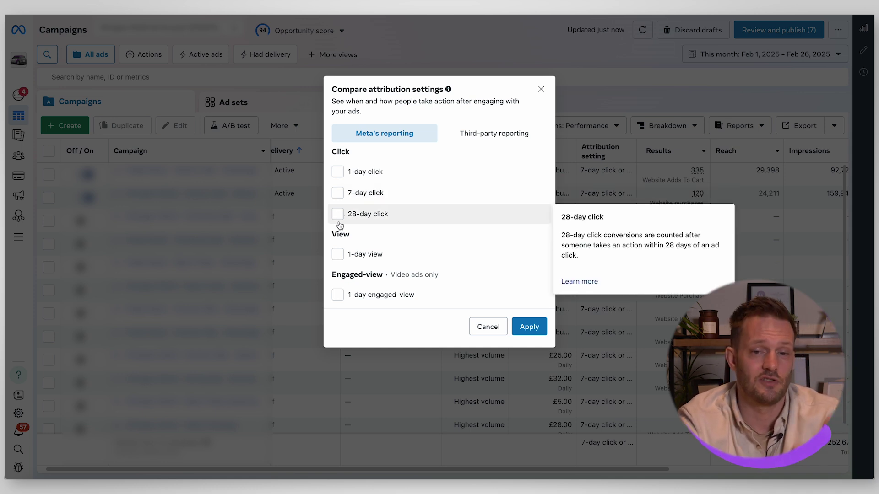
{"action": "mouse_move", "coordinate": [450, 207]}
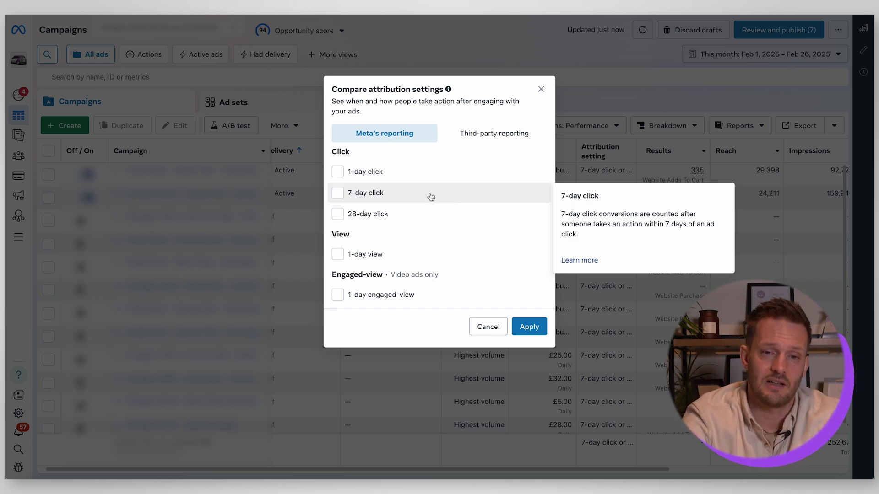
{"action": "mouse_move", "coordinate": [340, 179]}
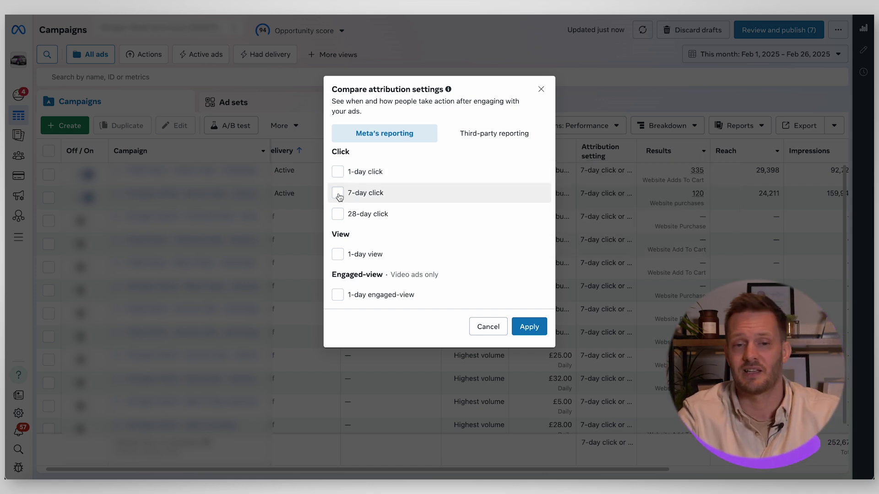
{"action": "mouse_move", "coordinate": [339, 198]}
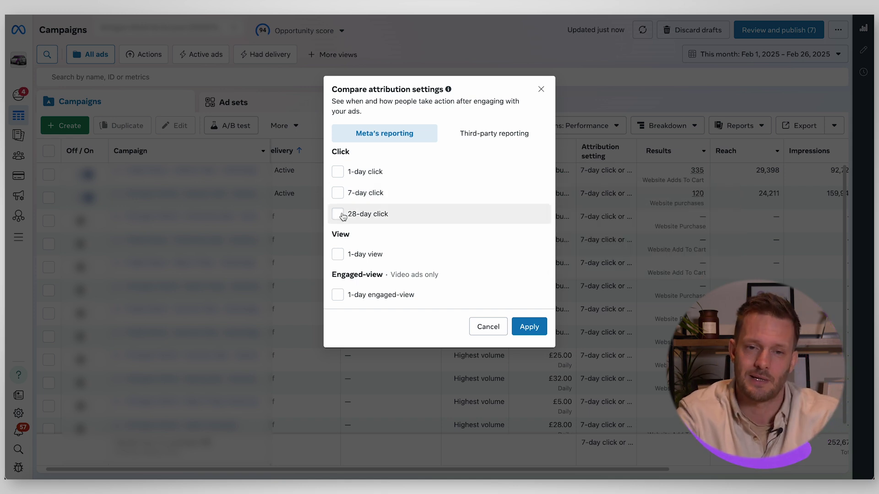
{"action": "mouse_move", "coordinate": [343, 217]}
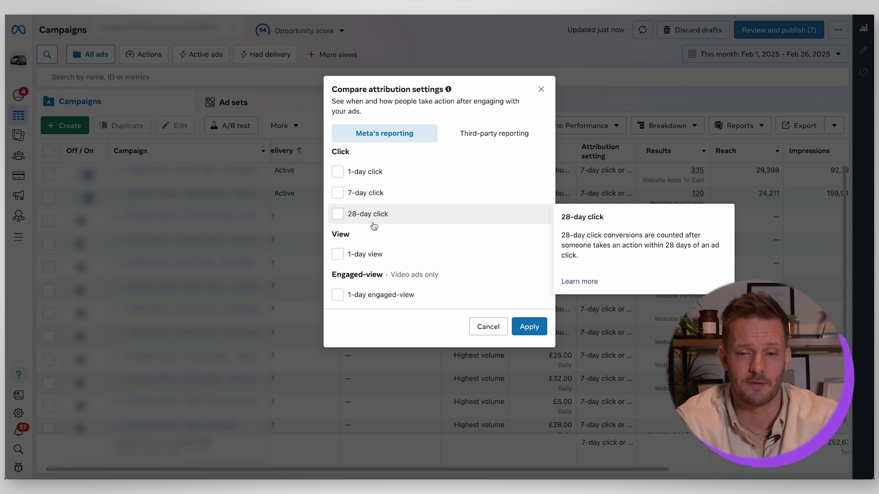
{"action": "left_click", "coordinate": [475, 331]}
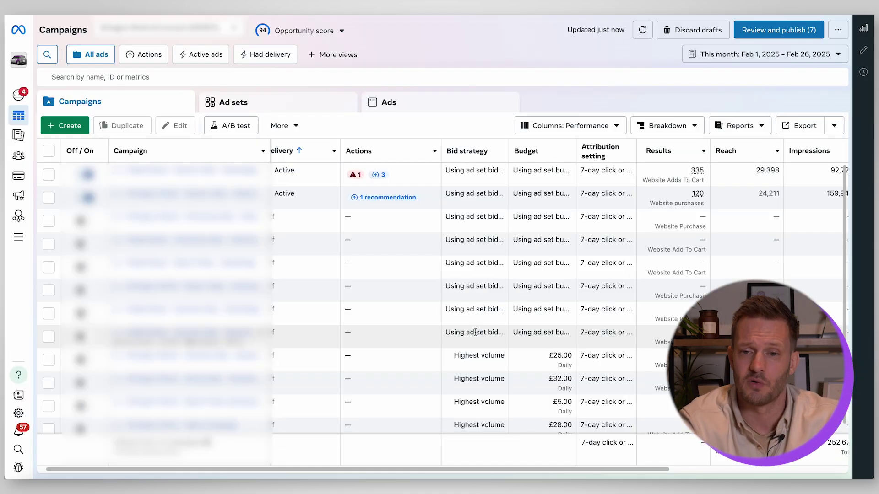
{"action": "left_click", "coordinate": [678, 132]}
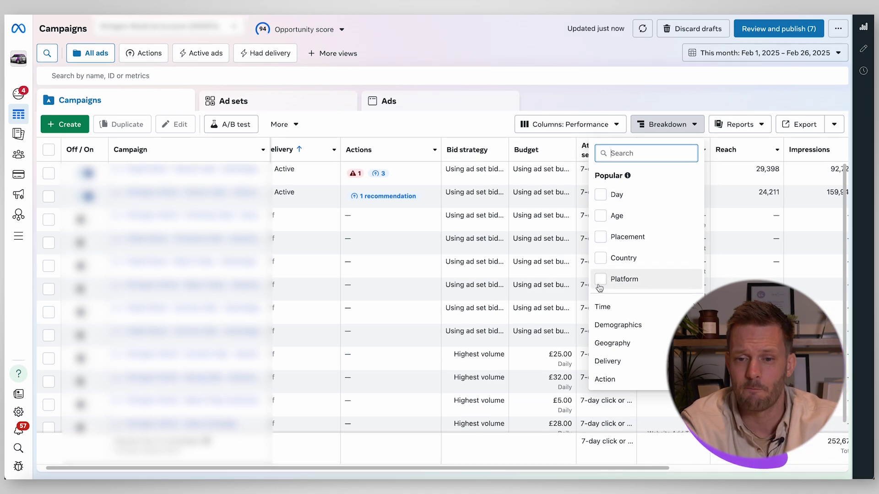
{"action": "mouse_move", "coordinate": [612, 386]}
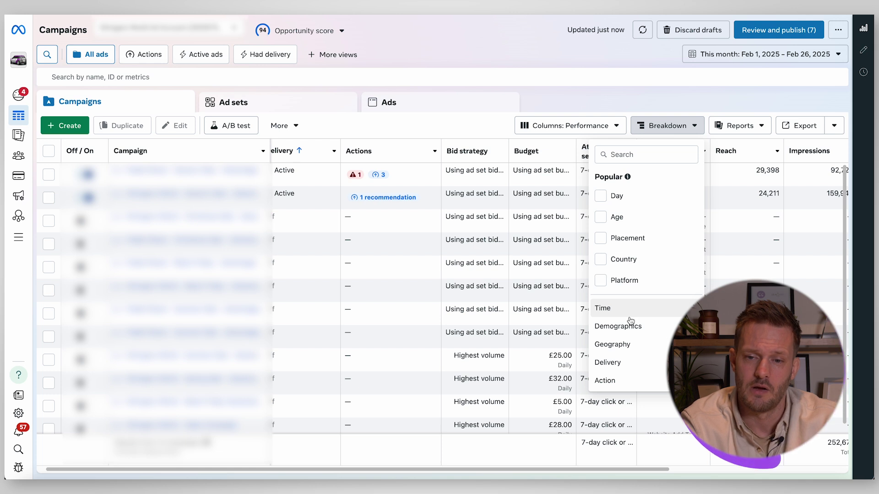
{"action": "mouse_move", "coordinate": [638, 328]}
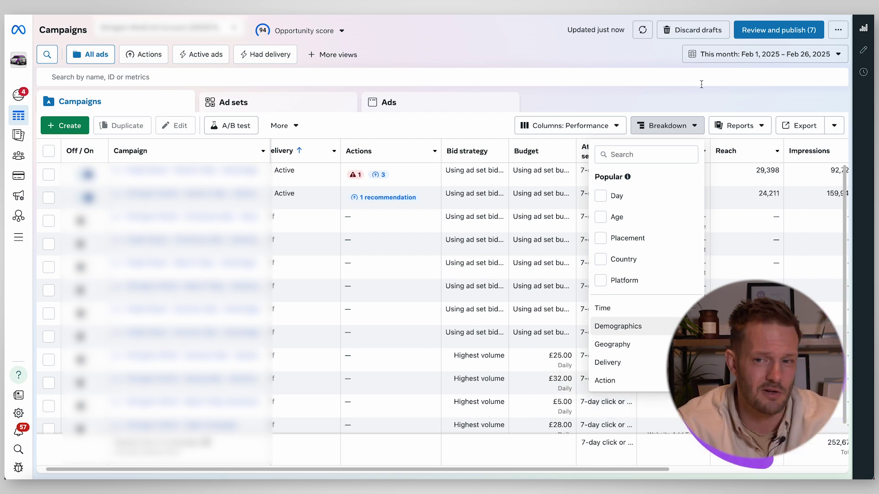
{"action": "left_click", "coordinate": [768, 106]}
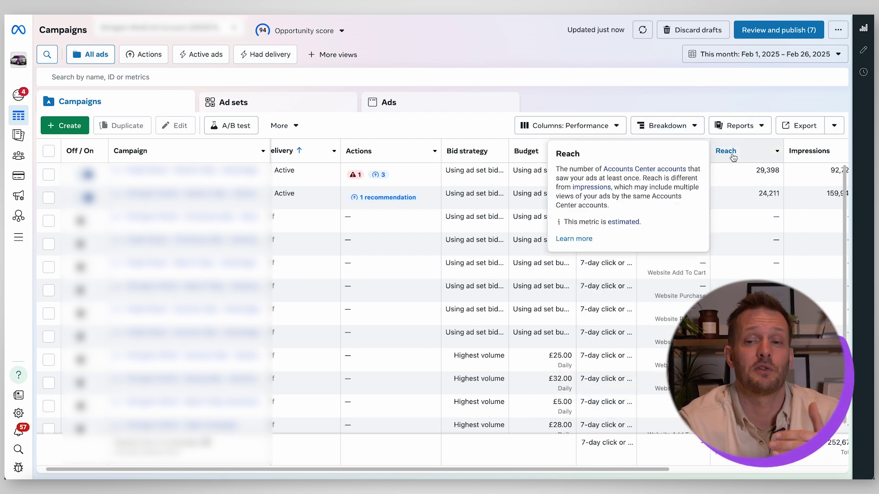
{"action": "left_click", "coordinate": [758, 133]}
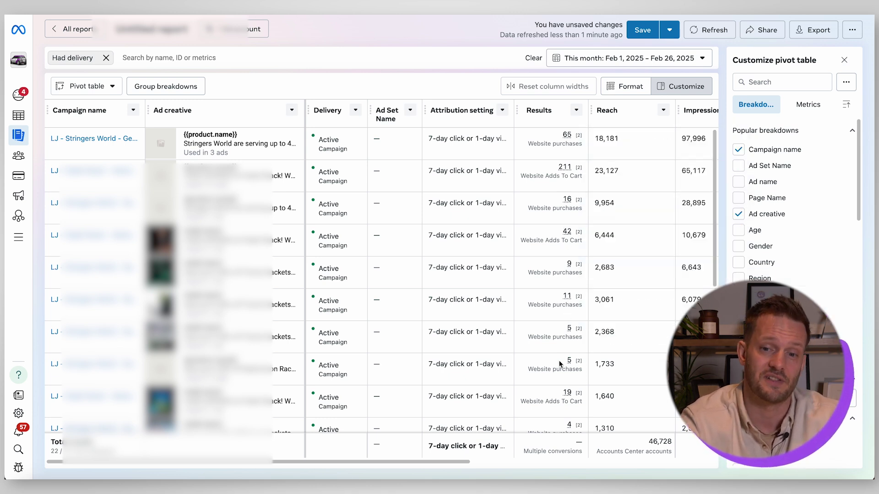
- Sort the campaign, ad creative and text pivot report by Results, highest to lowest
{"action": "scroll", "coordinate": [787, 250], "scroll_direction": "down", "scroll_amount": 3}
{"action": "scroll", "coordinate": [788, 252], "scroll_direction": "down", "scroll_amount": 5}
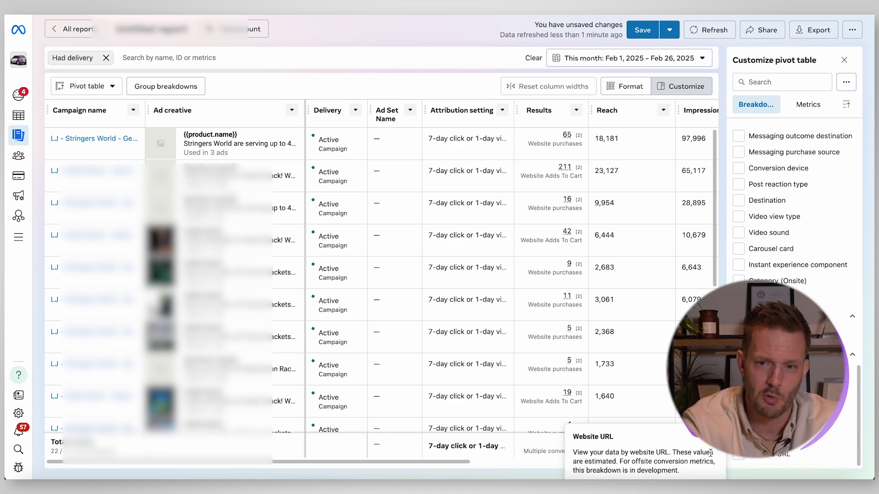
{"action": "scroll", "coordinate": [545, 229], "scroll_direction": "right", "scroll_amount": 1}
{"action": "left_click", "coordinate": [570, 110]}
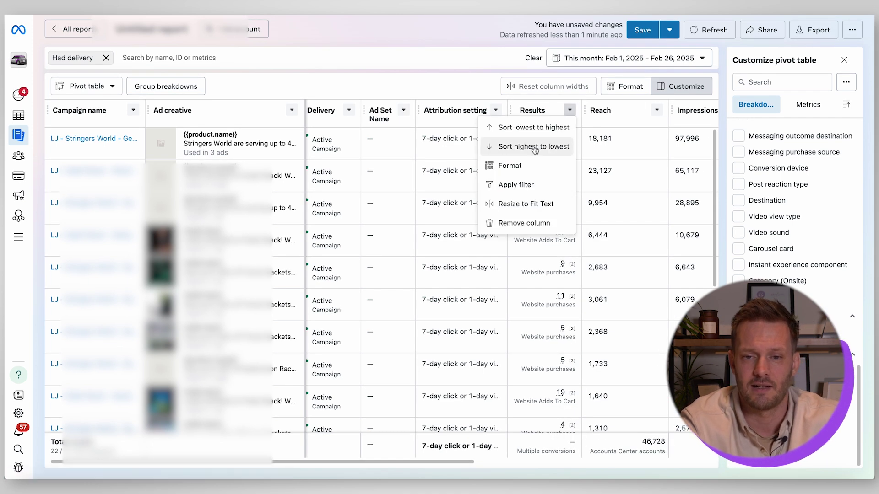
{"action": "left_click", "coordinate": [544, 152]}
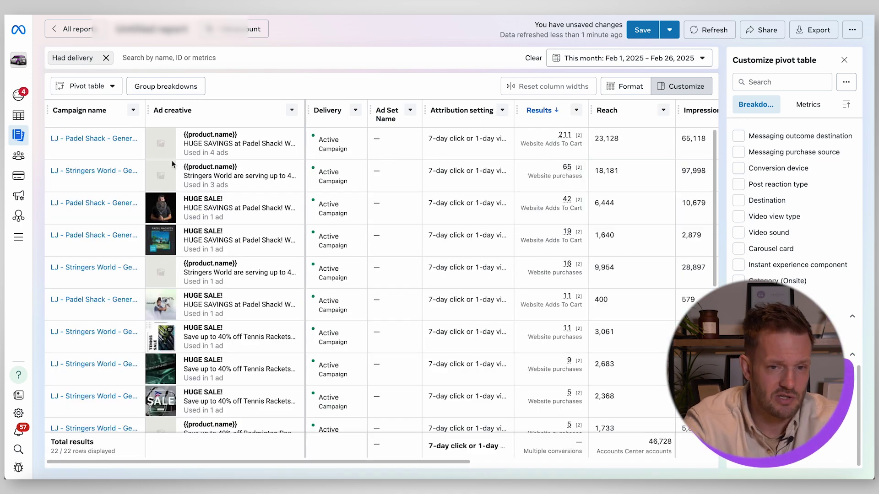
{"action": "mouse_move", "coordinate": [158, 175]}
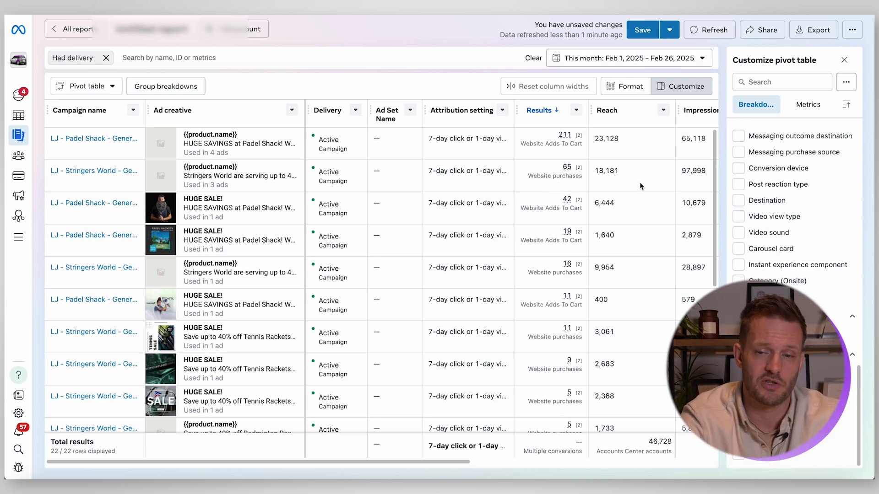
{"action": "scroll", "coordinate": [641, 187], "scroll_direction": "right", "scroll_amount": 8}
{"action": "scroll", "coordinate": [664, 192], "scroll_direction": "down", "scroll_amount": 1}
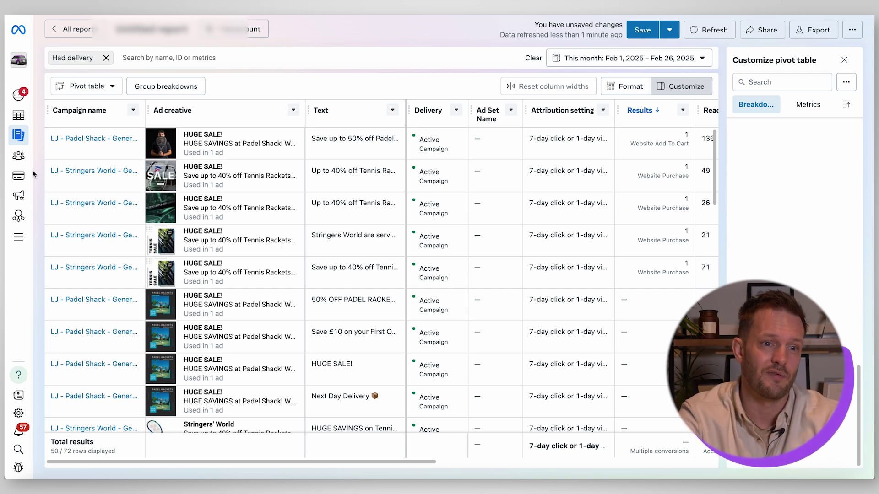
- Return to Campaigns and open Business settings from All tools, viewing the Partners list
{"action": "mouse_move", "coordinate": [20, 118]}
{"action": "left_click", "coordinate": [21, 117]}
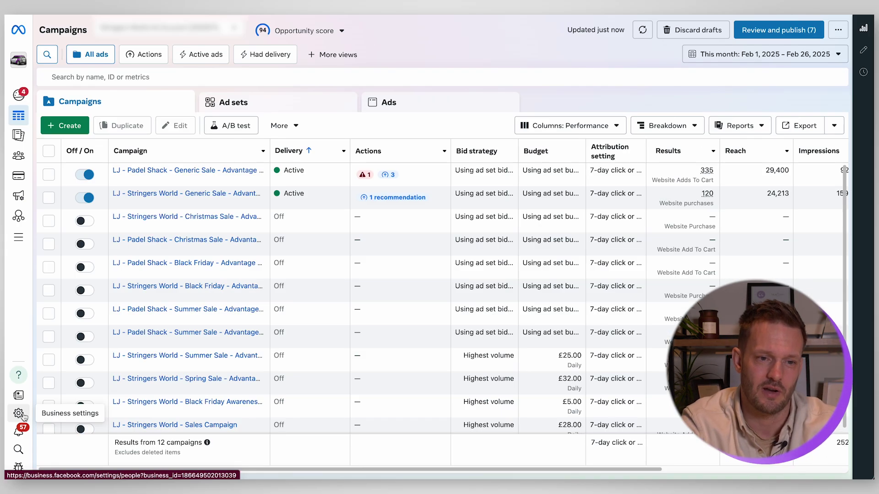
{"action": "left_click", "coordinate": [19, 247]}
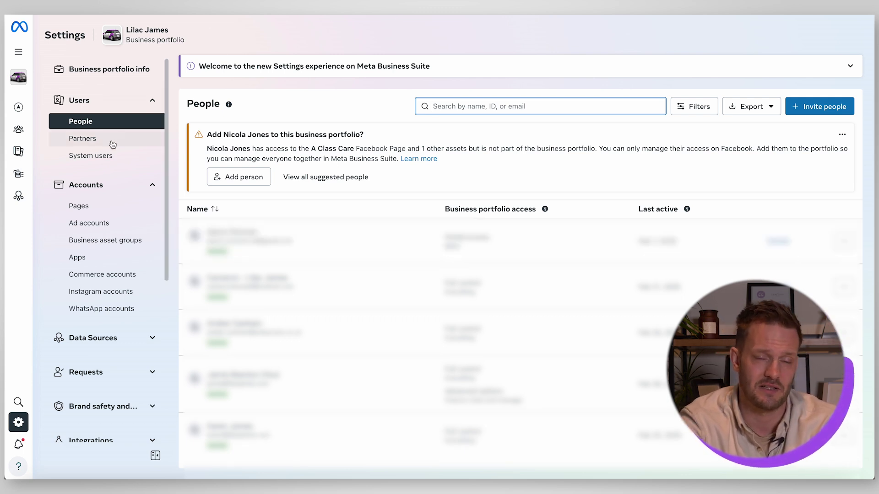
{"action": "left_click", "coordinate": [112, 143]}
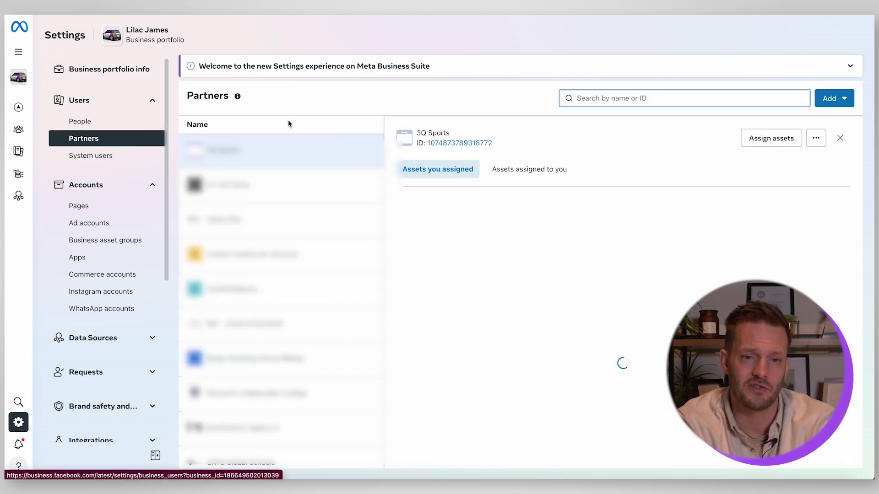
{"action": "scroll", "coordinate": [292, 213], "scroll_direction": "down", "scroll_amount": 5}
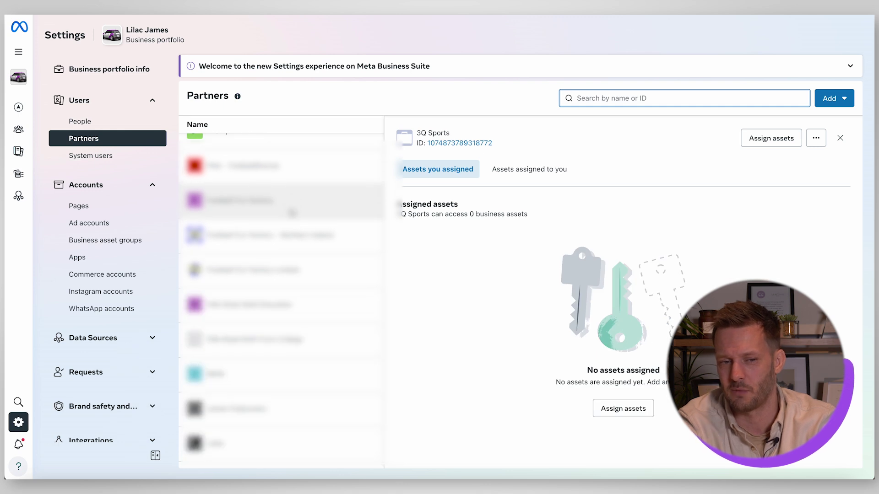
{"action": "scroll", "coordinate": [292, 214], "scroll_direction": "up", "scroll_amount": 5}
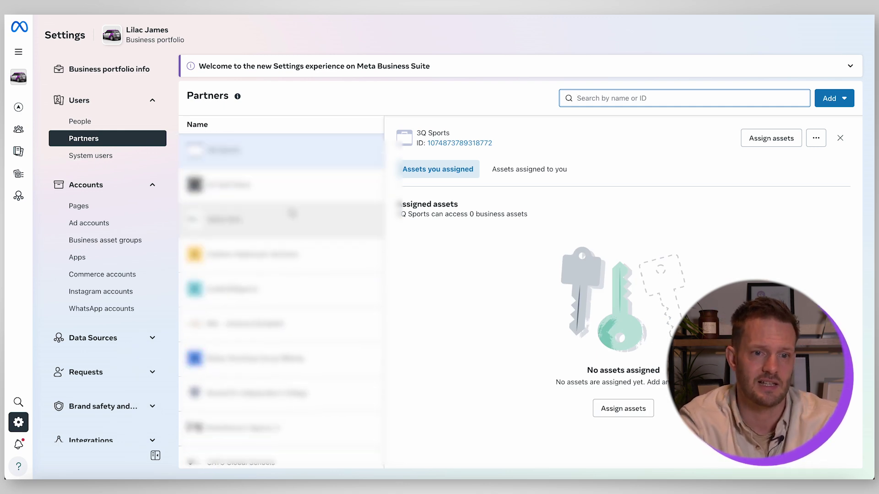
- Show the System users page and expand the Data Sources sidebar section
{"action": "left_click", "coordinate": [105, 158]}
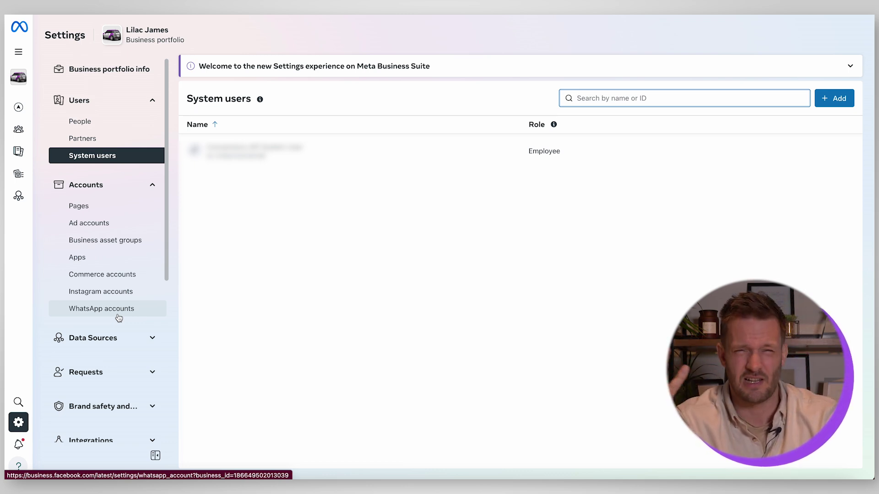
{"action": "left_click", "coordinate": [152, 337]}
{"action": "scroll", "coordinate": [125, 308], "scroll_direction": "down", "scroll_amount": 3}
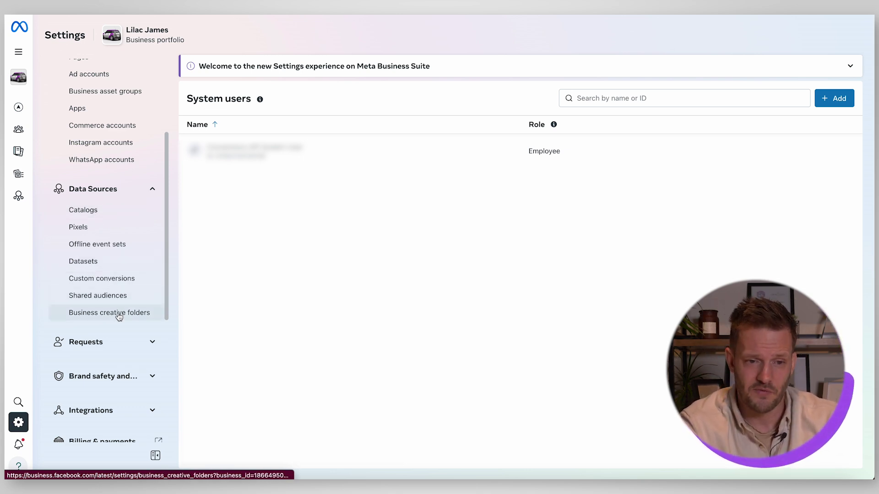
{"action": "scroll", "coordinate": [135, 351], "scroll_direction": "down", "scroll_amount": 5}
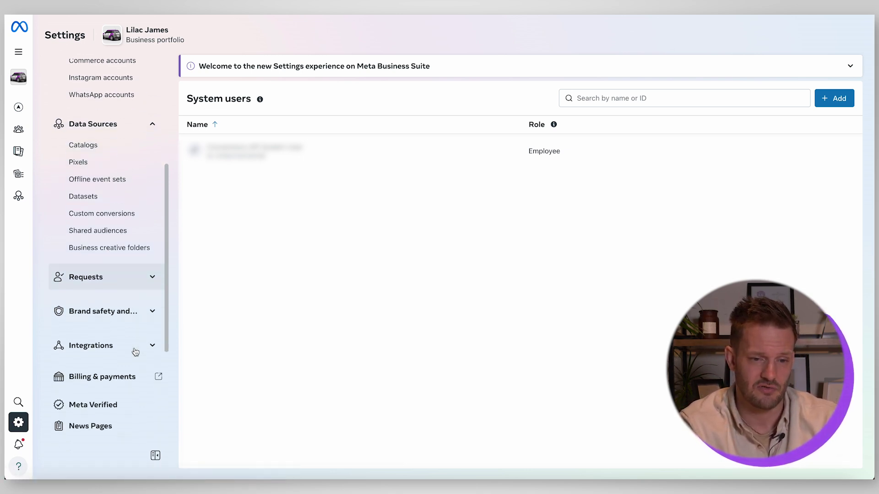
{"action": "scroll", "coordinate": [135, 352], "scroll_direction": "down", "scroll_amount": 1}
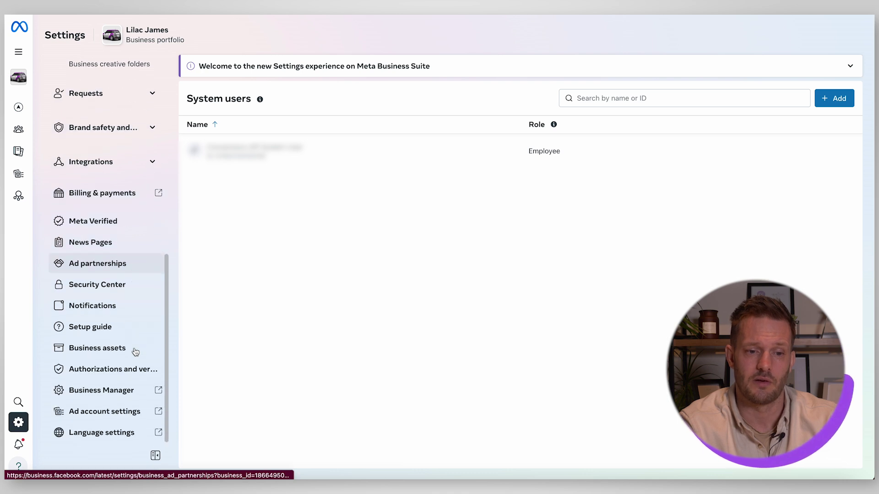
- Open Ad account settings and review account contact, ad account roles and publisher reporting options
{"action": "left_click", "coordinate": [106, 413]}
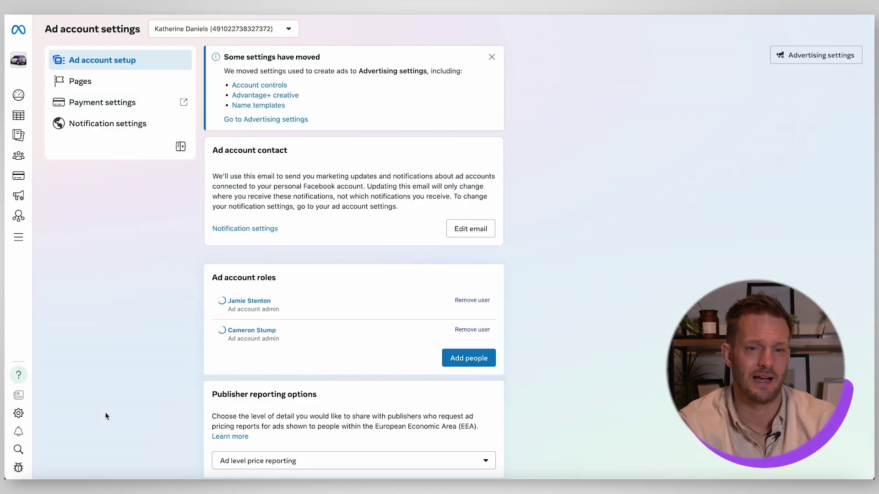
{"action": "scroll", "coordinate": [168, 331], "scroll_direction": "down", "scroll_amount": 2}
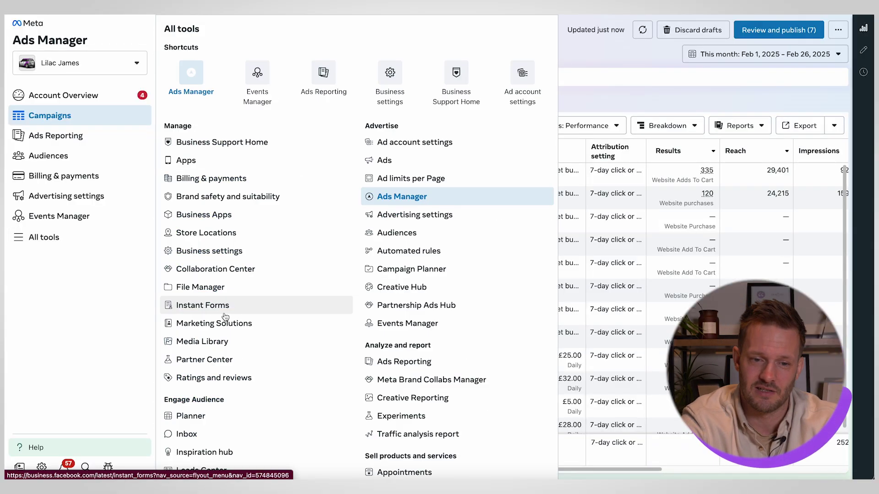
- Scroll the All tools menu down to the Engage Audience and Sell products and services tools
{"action": "scroll", "coordinate": [225, 316], "scroll_direction": "down", "scroll_amount": 2}
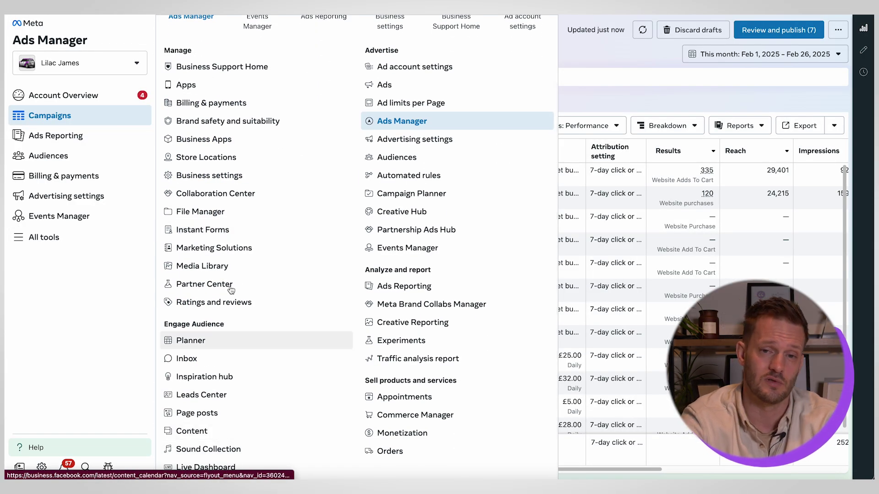